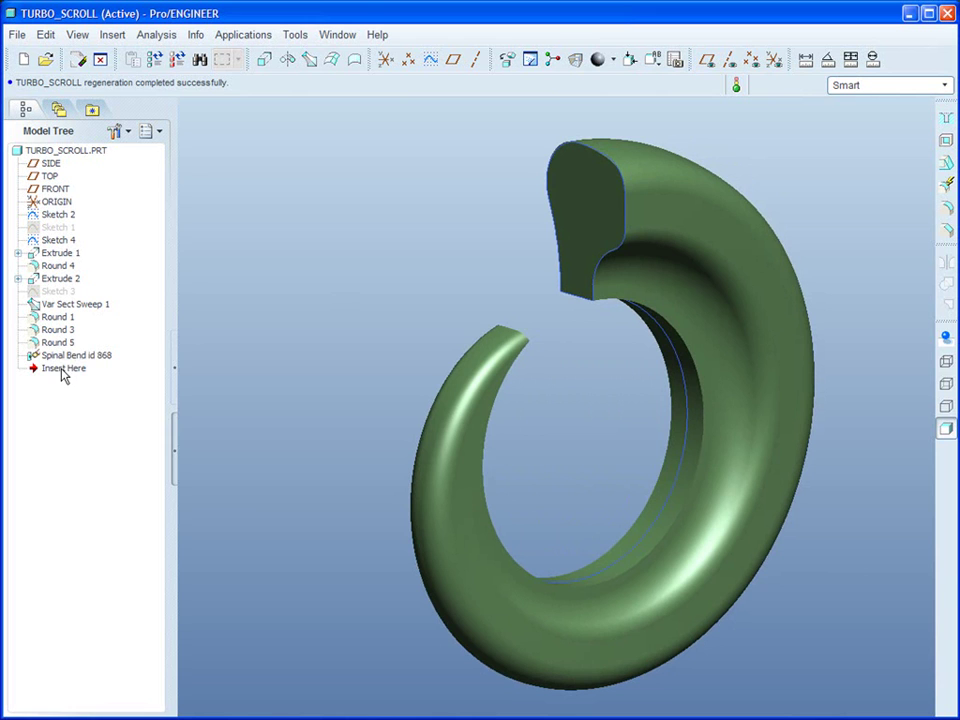
Step: Move the Insert Here marker above Spinal Bend id 868 to show the straight scroll and its circle
left_click_drag(64, 370, 62, 355)
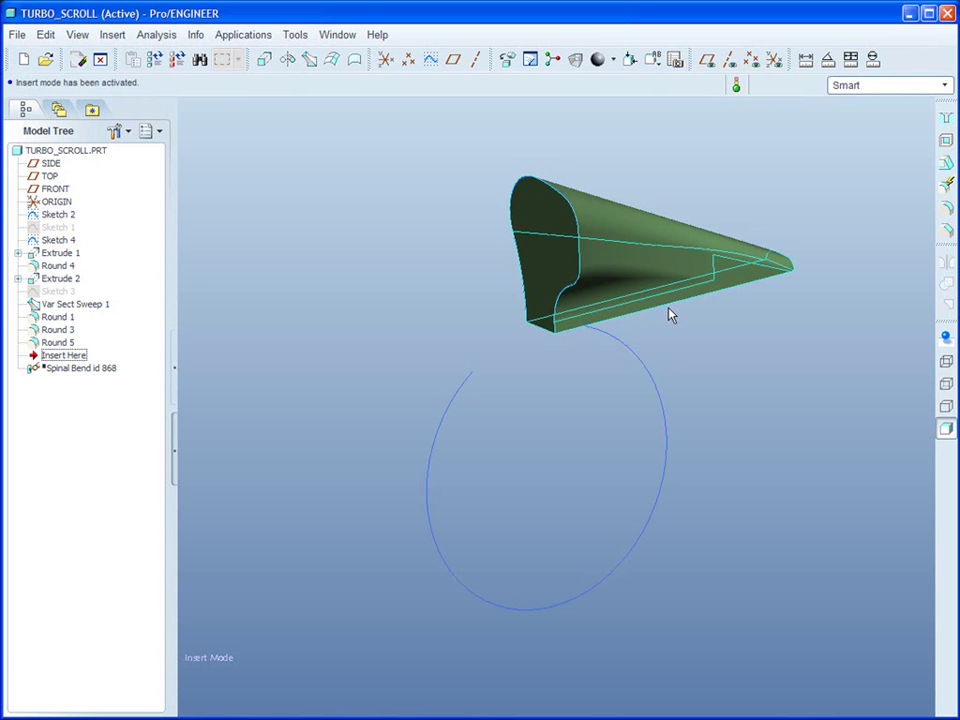
Step: Start a new Spinal Bend from Insert > Advanced with Linear section-property control
left_click(106, 37)
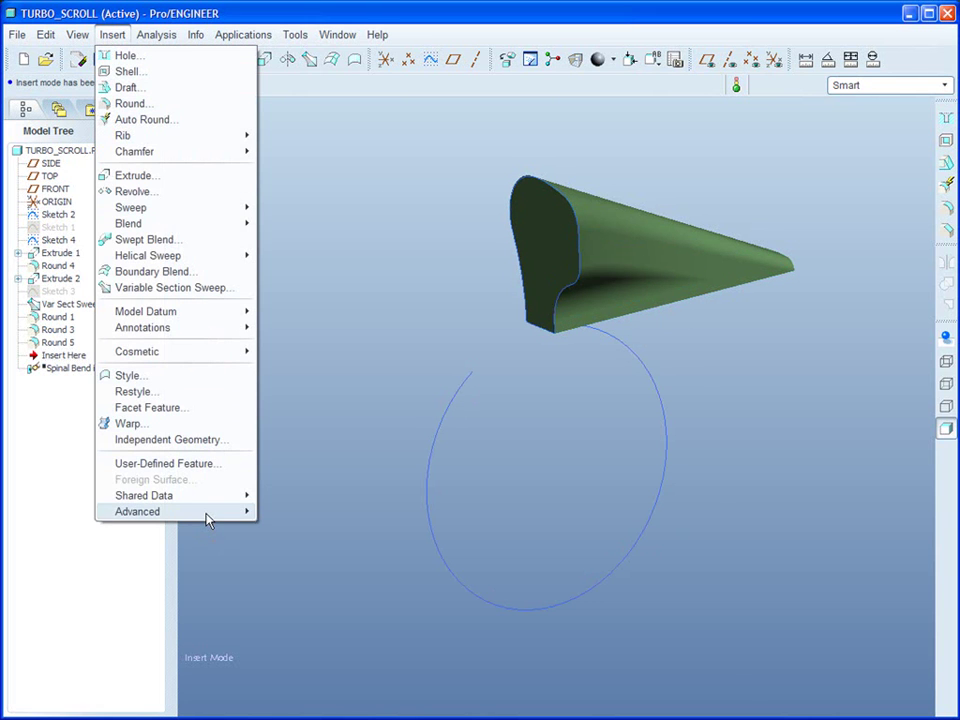
mouse_move(208, 518)
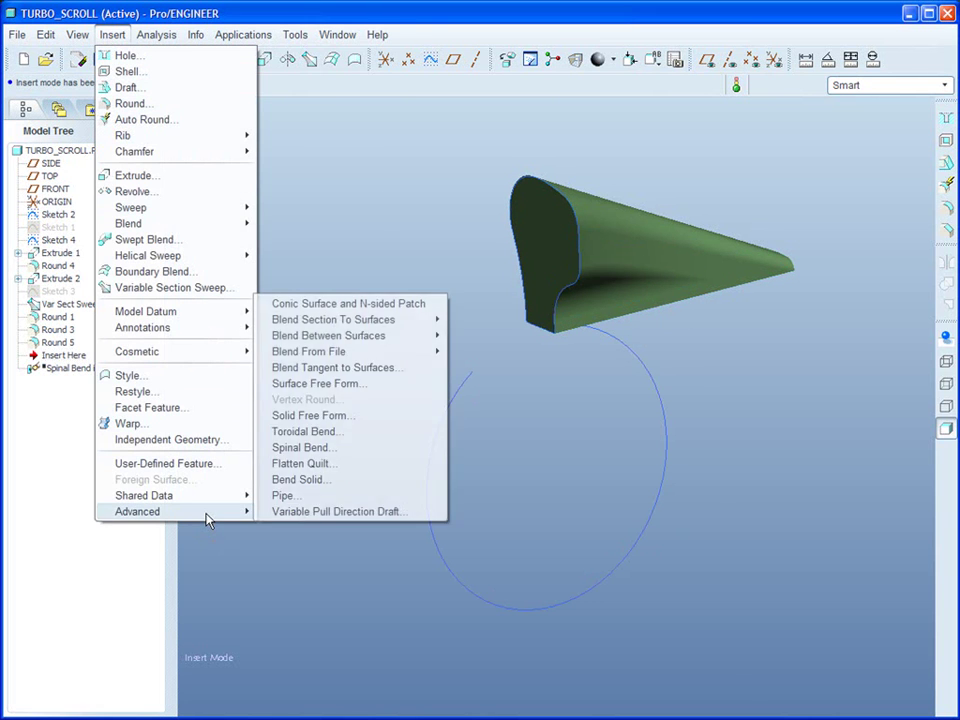
left_click(328, 452)
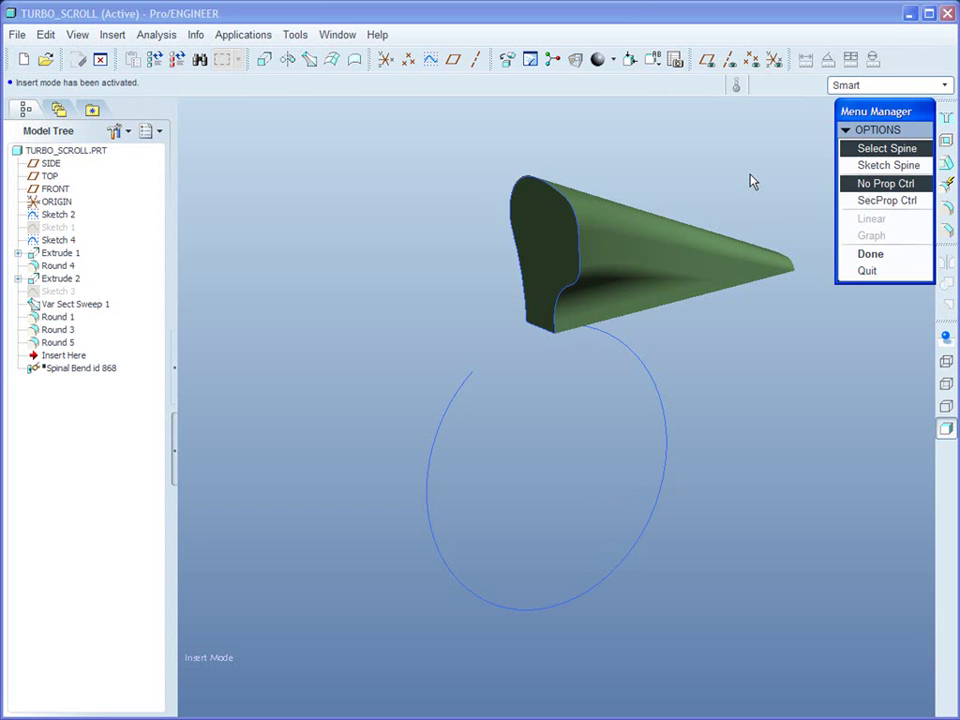
left_click(856, 185)
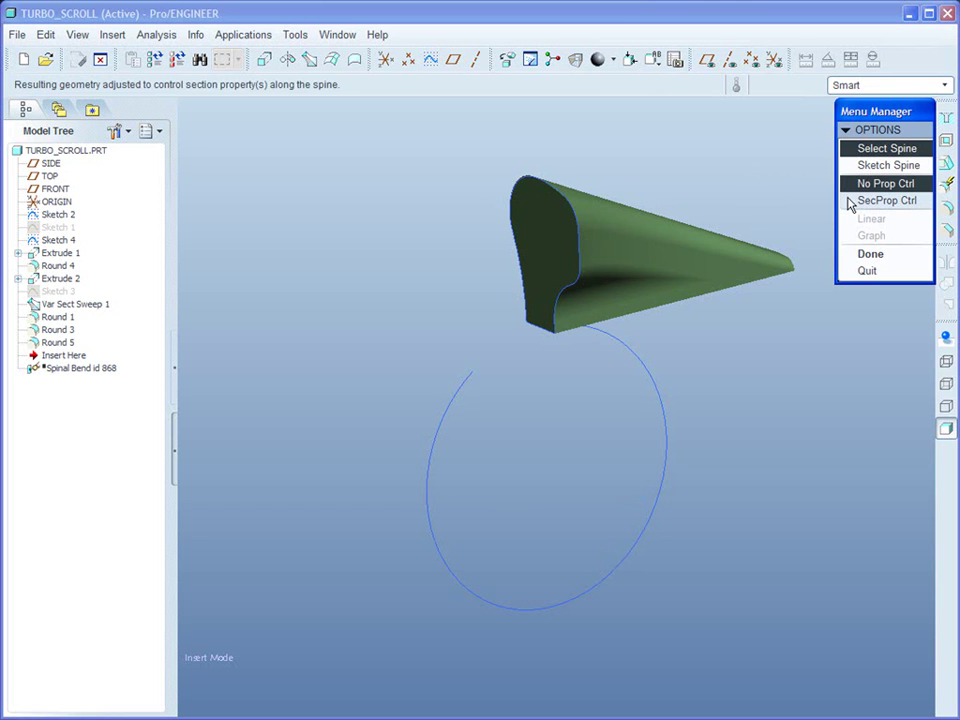
left_click(855, 201)
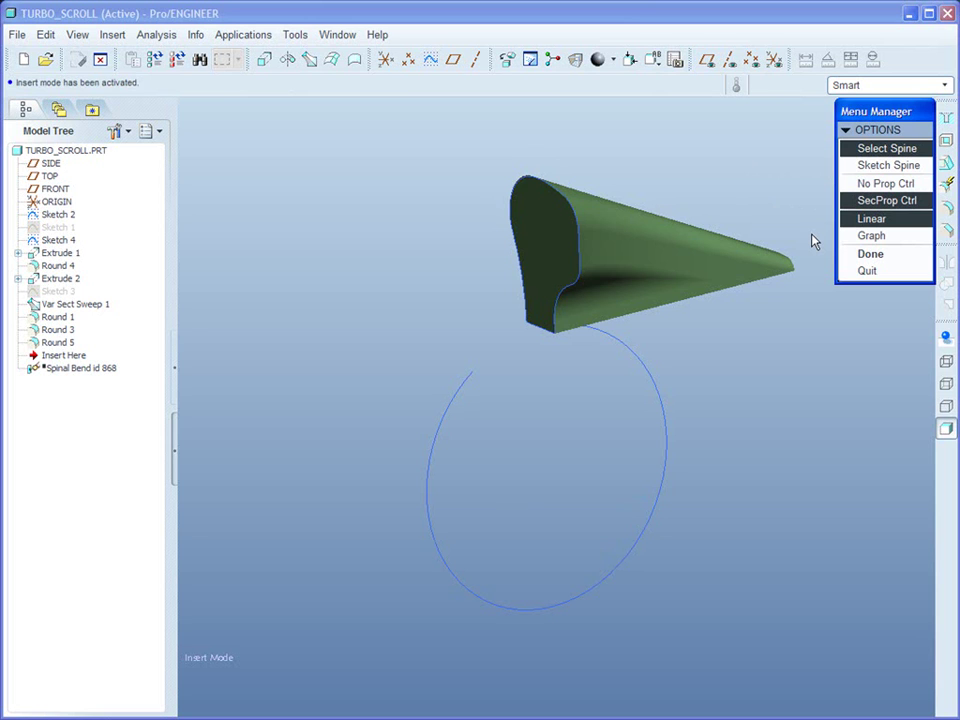
left_click(866, 254)
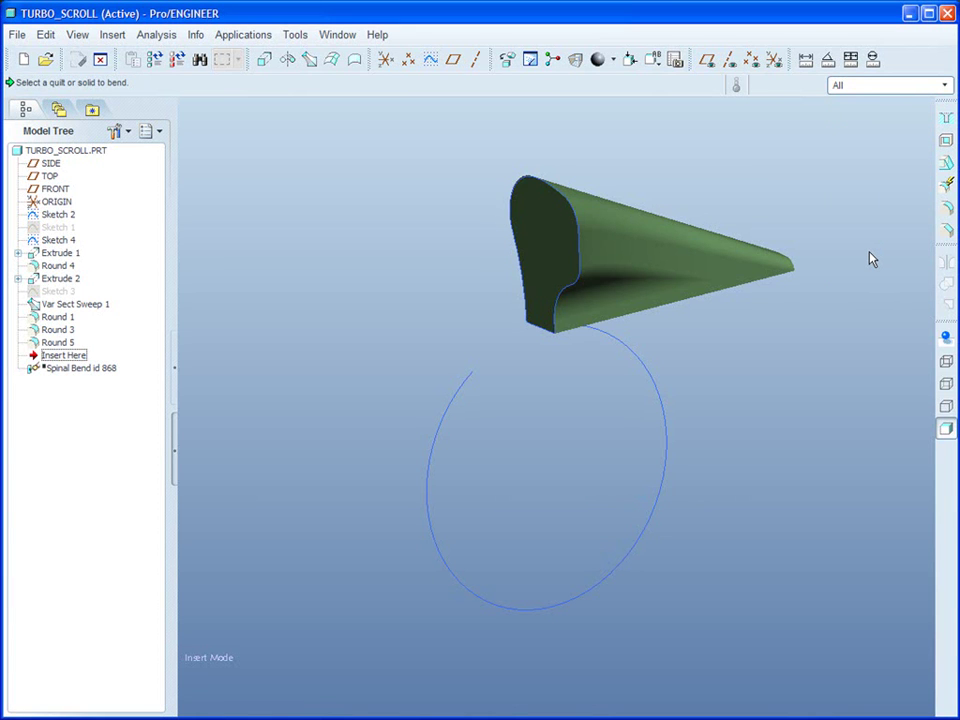
Step: Bend the scroll solid along the whole circle chain, with the spine starting beside the solid
left_click(707, 257)
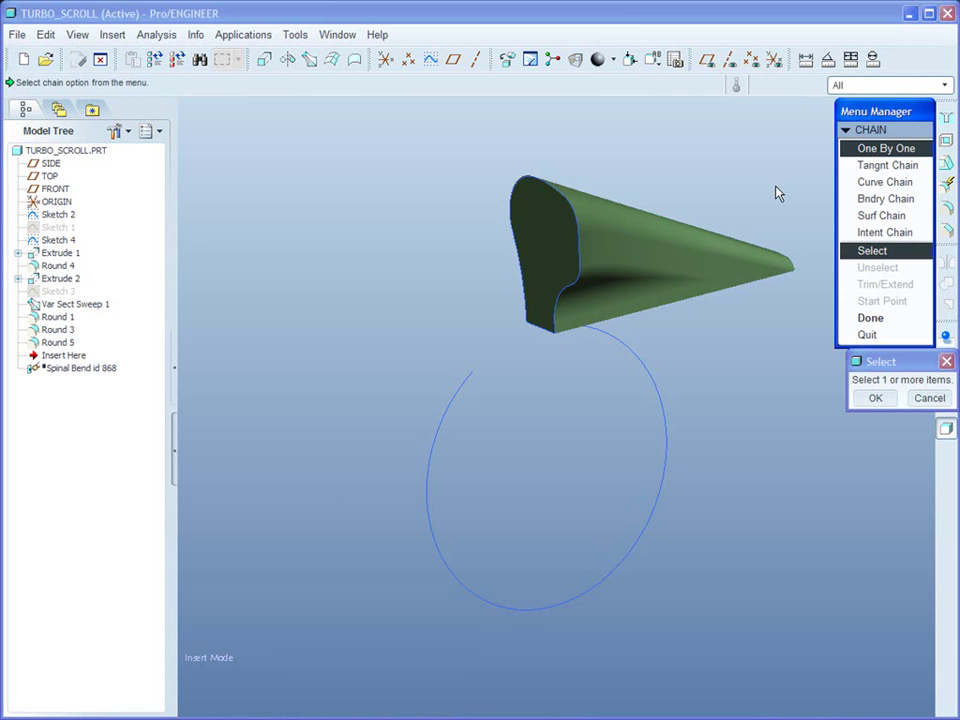
left_click(868, 182)
left_click(663, 402)
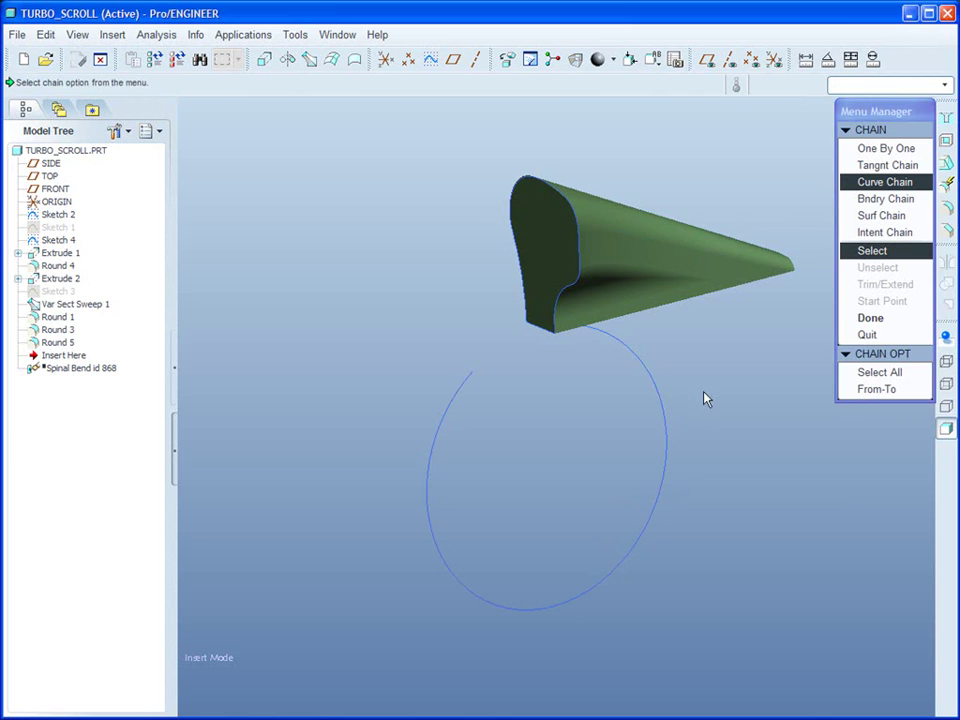
left_click(876, 373)
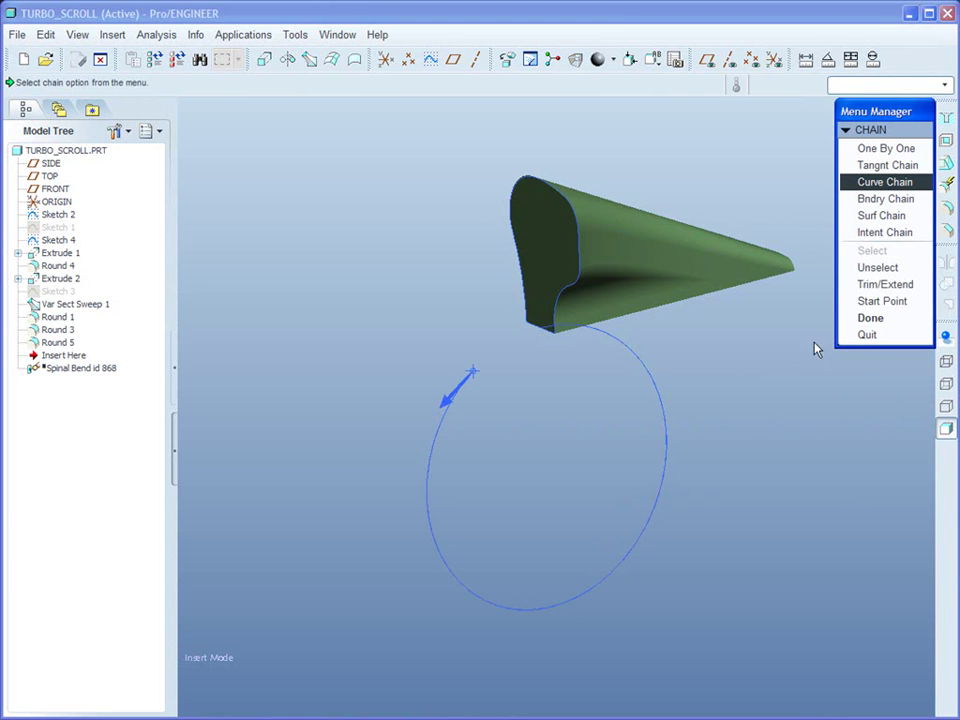
left_click(866, 303)
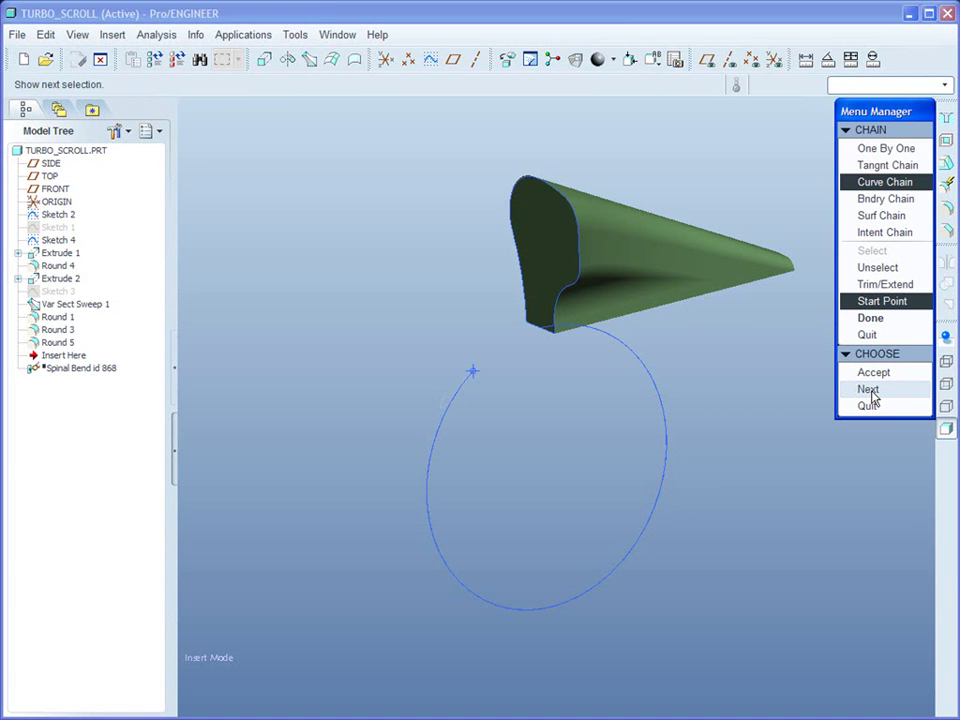
left_click(869, 391)
left_click(873, 375)
Step: Finish the spine, place a sketch coordinate system, and open the SEC_PROP relations file
left_click(869, 317)
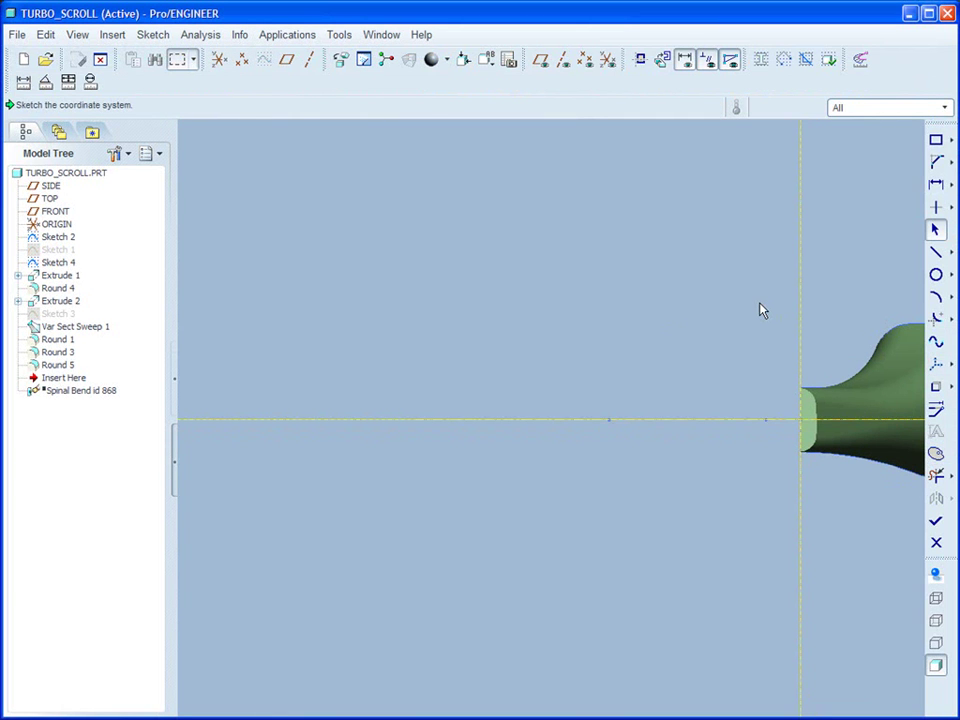
left_click(935, 368)
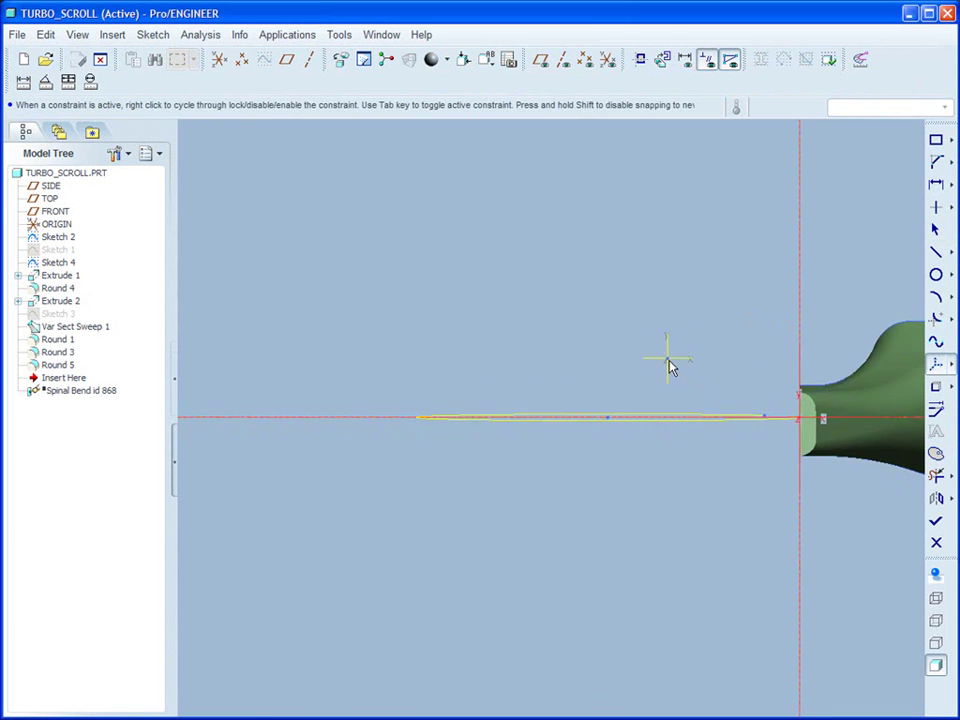
key("ctrl+d")
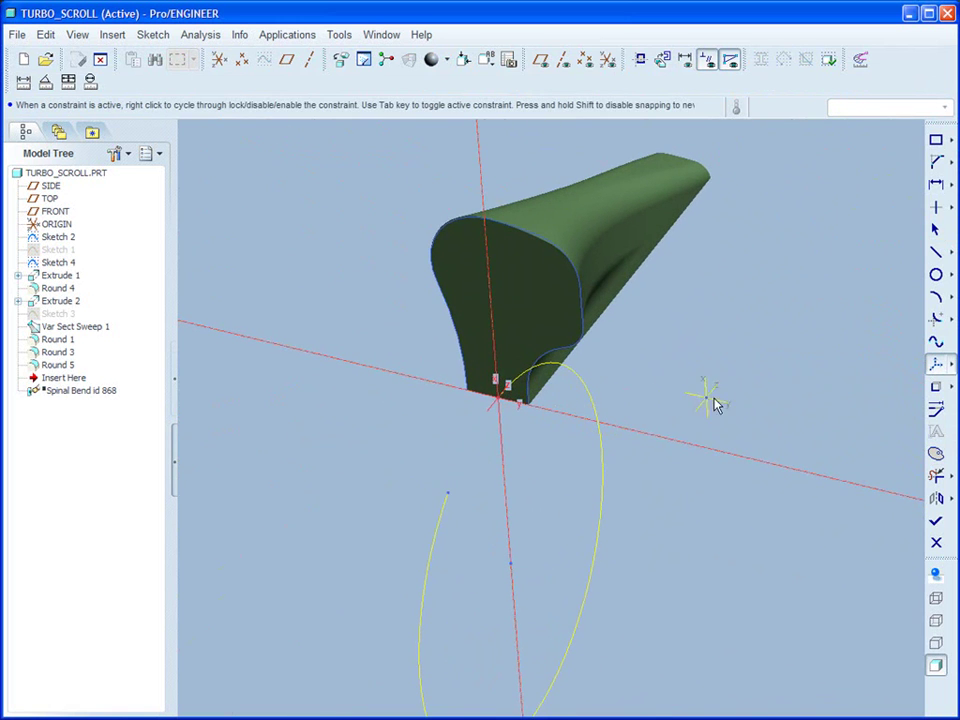
left_click(937, 499)
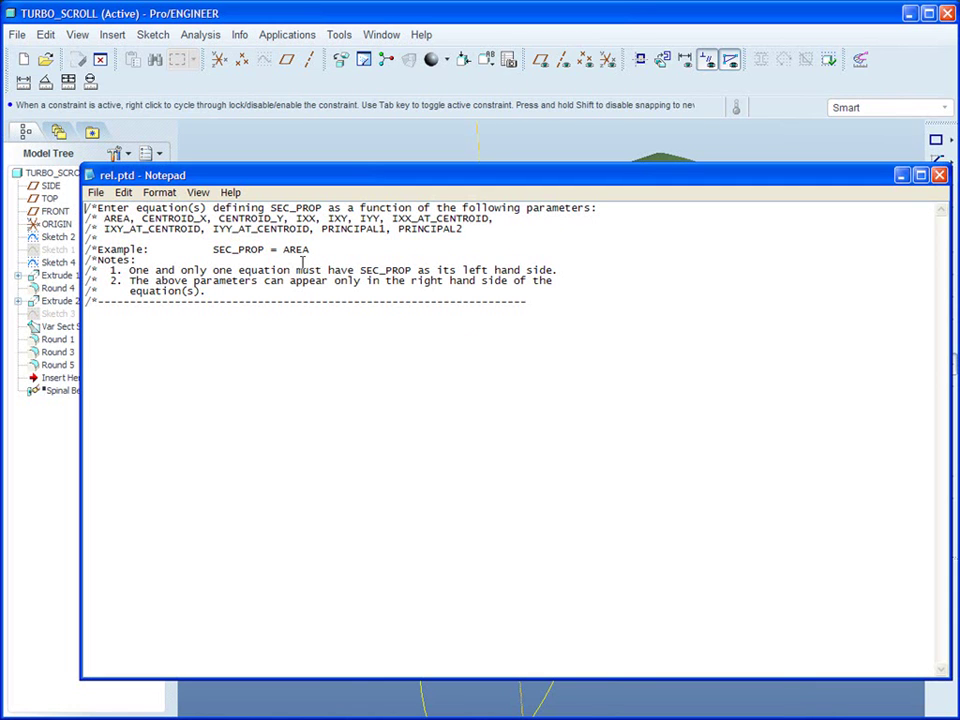
Step: Copy the example relation SEC_PROP = AREA below the template notes in rel.ptd
left_click_drag(311, 251, 212, 249)
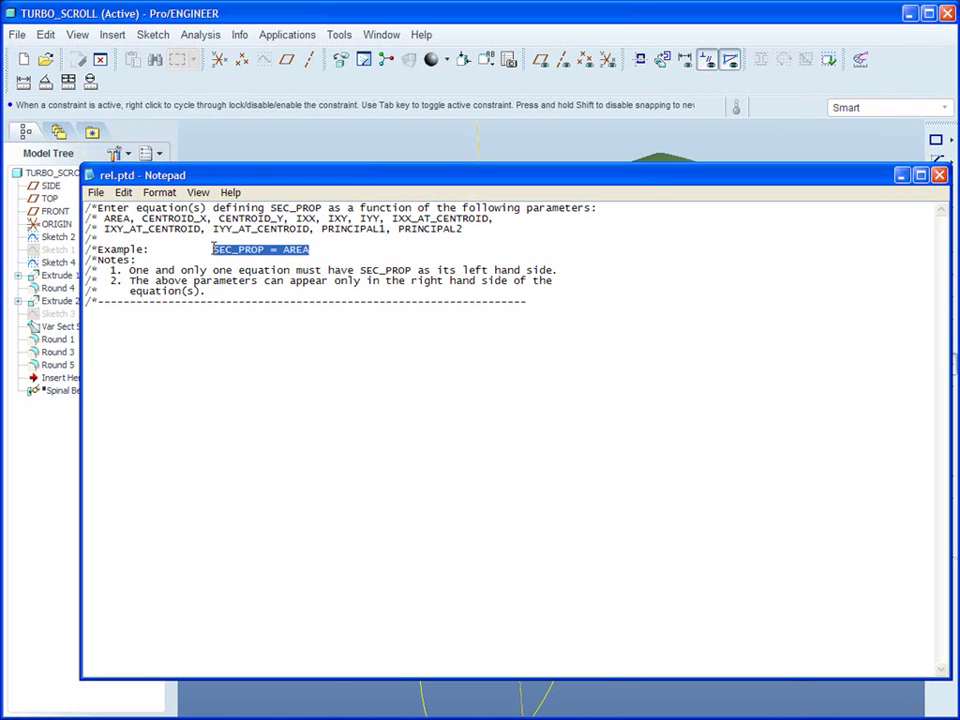
key("ctrl+c")
left_click(111, 315)
key("ctrl+v")
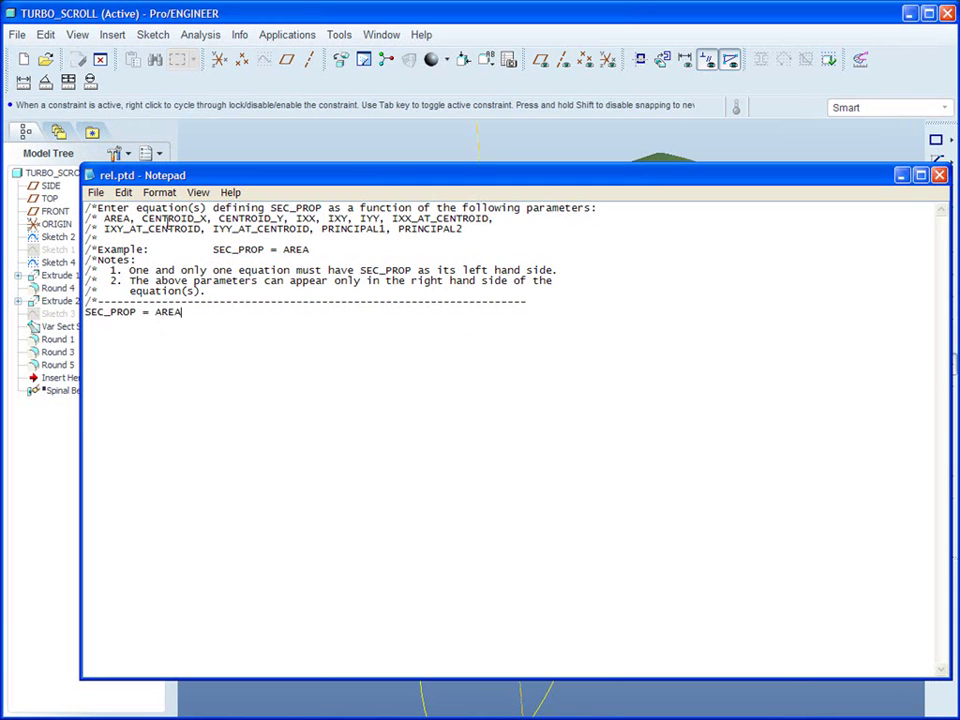
double_click(167, 218)
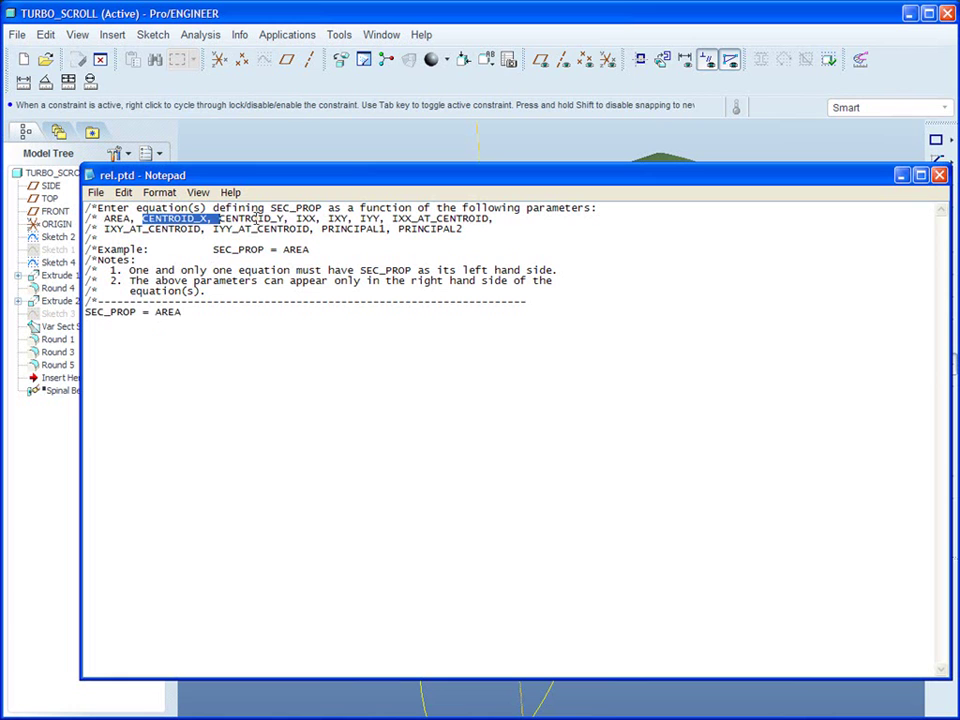
double_click(256, 218)
double_click(372, 218)
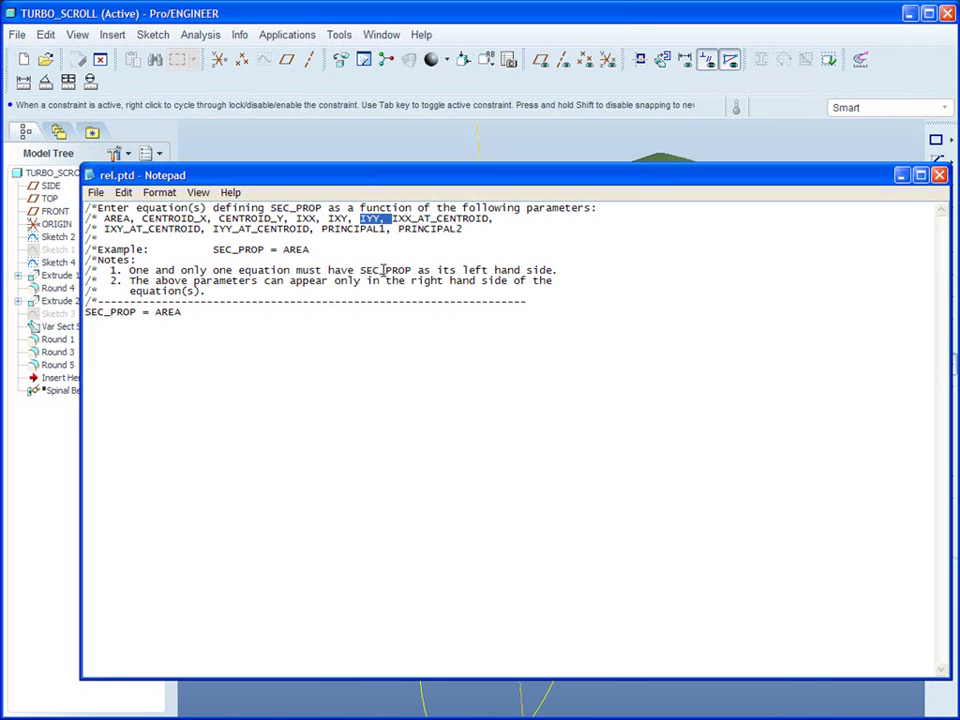
Step: Exit Notepad, saving the relation changes
left_click(96, 192)
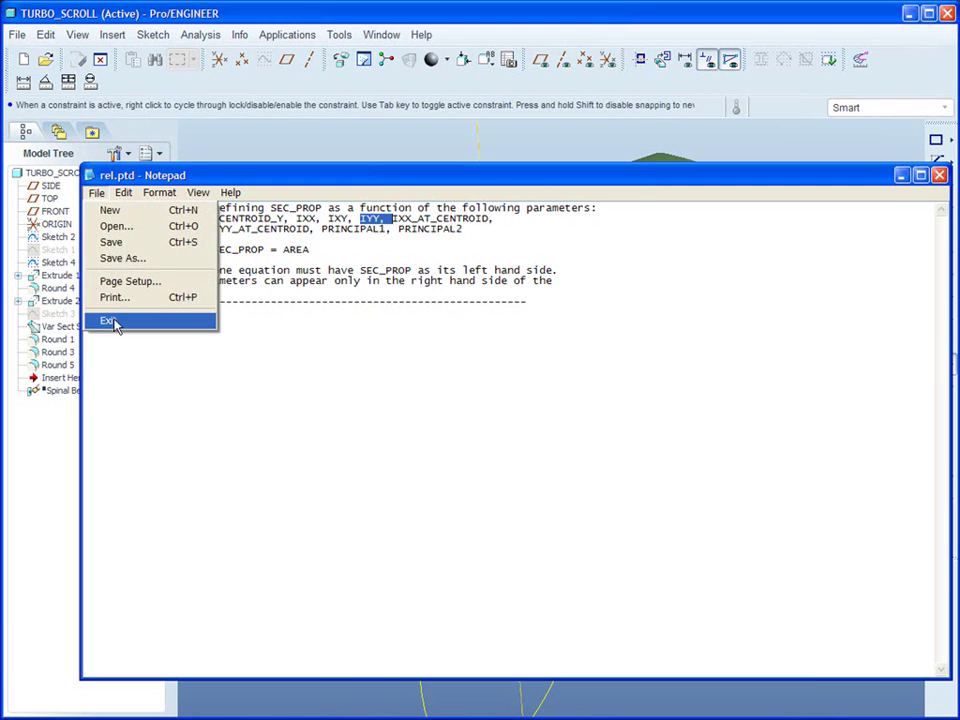
left_click(108, 321)
left_click(415, 59)
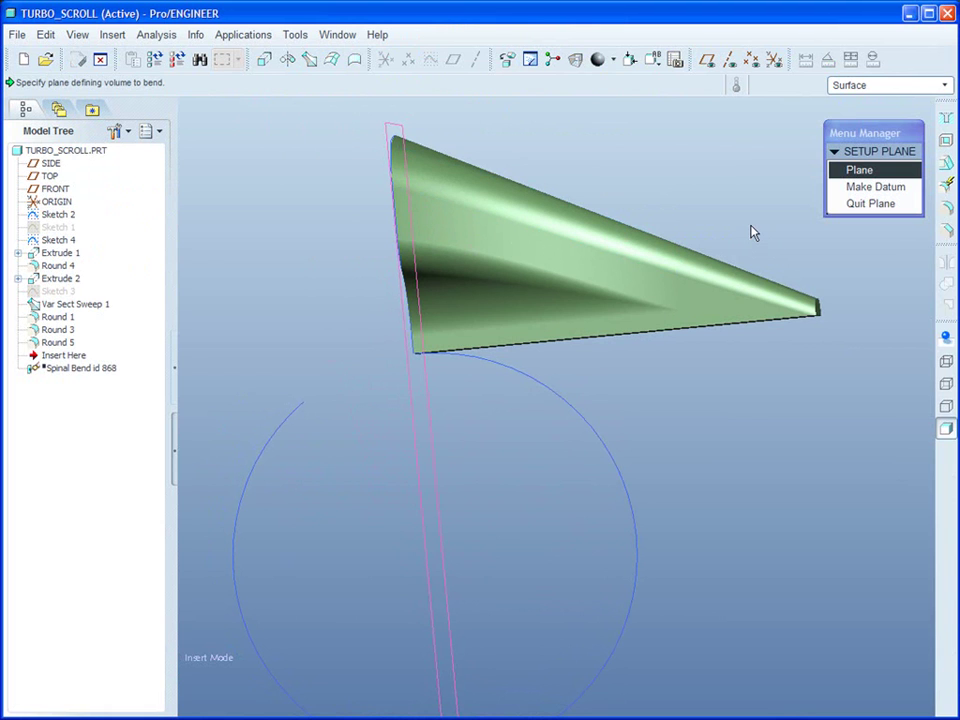
Step: Bound the bend with a datum plane through the narrow end face, producing Spinal Bend id 1890
left_click(878, 187)
left_click(866, 205)
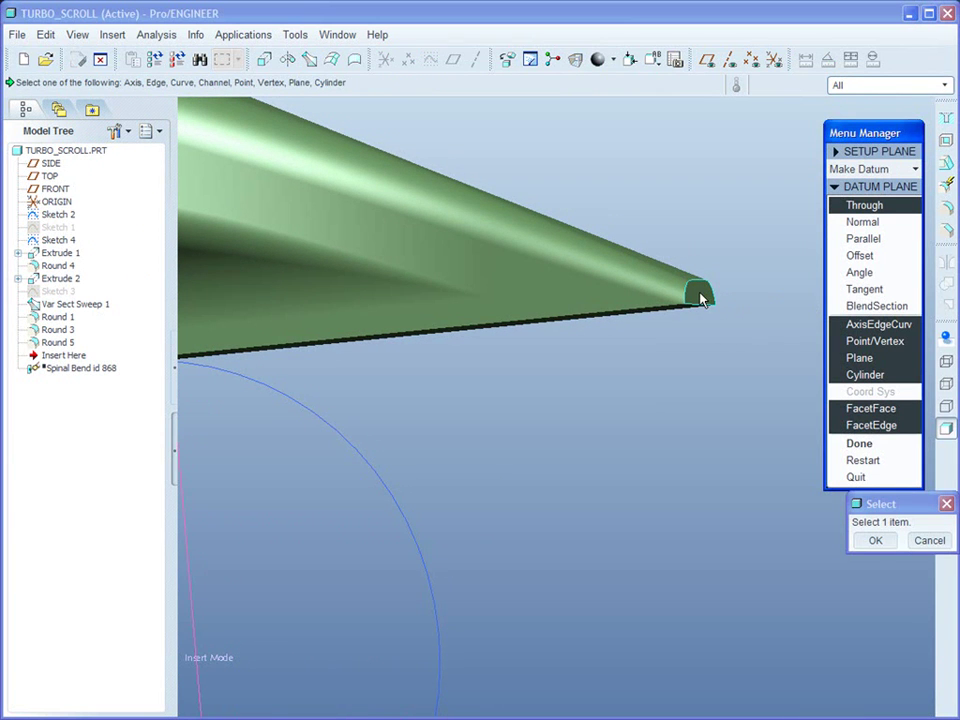
left_click(701, 297)
left_click(852, 443)
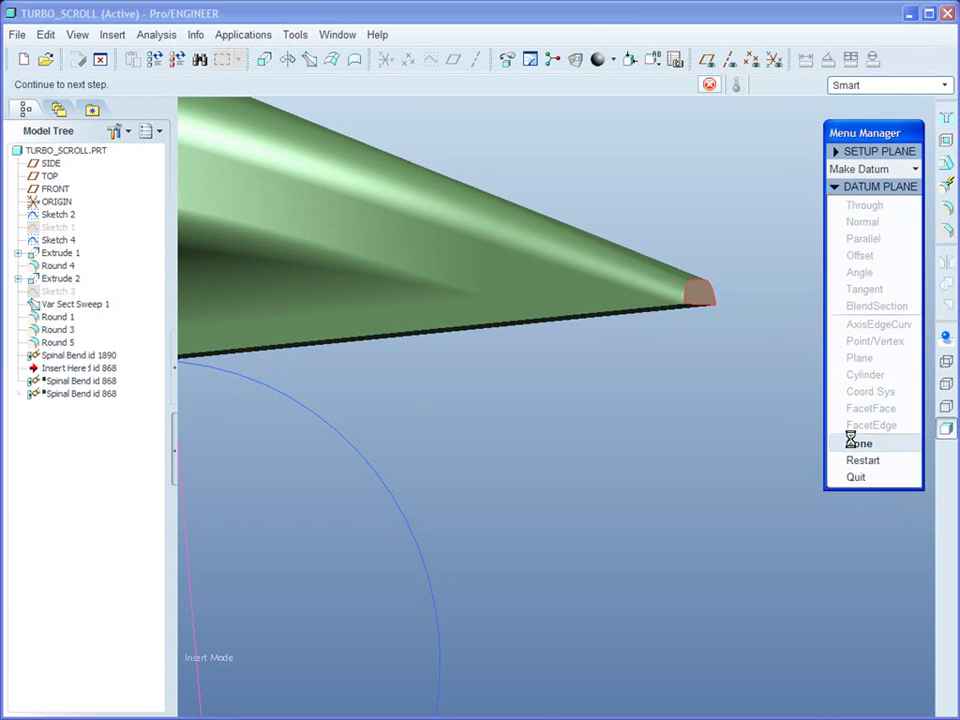
key("ctrl+d")
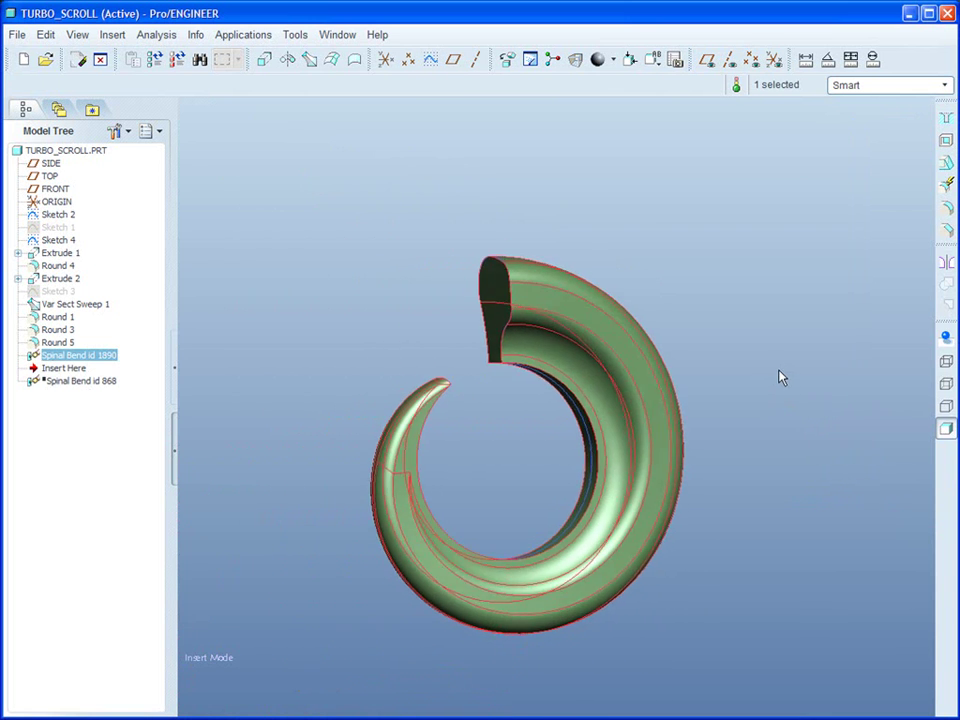
Step: Clear the current selection in the graphics window
left_click(780, 370)
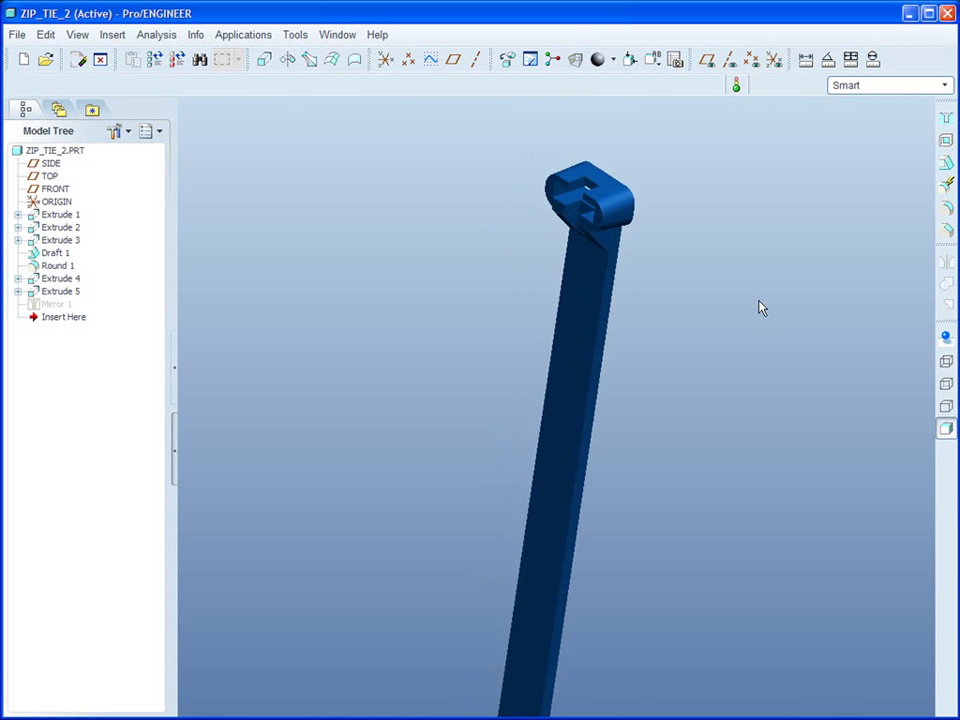
Step: Start a sketch on the SIDE datum plane with the draft surface as a reference
left_click(707, 60)
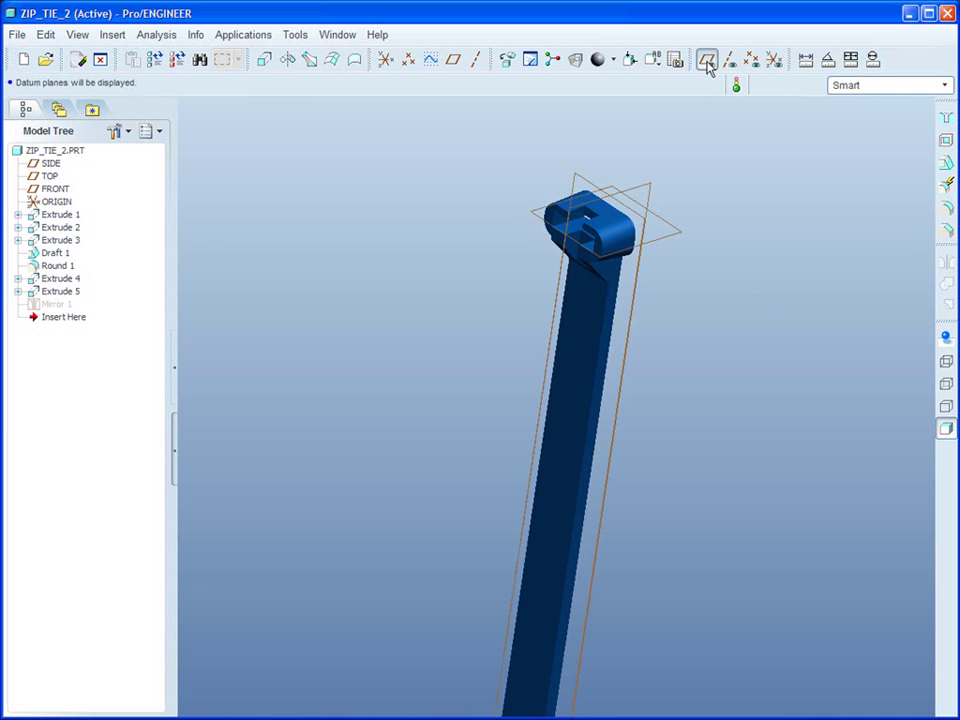
left_click(656, 189)
left_click(430, 59)
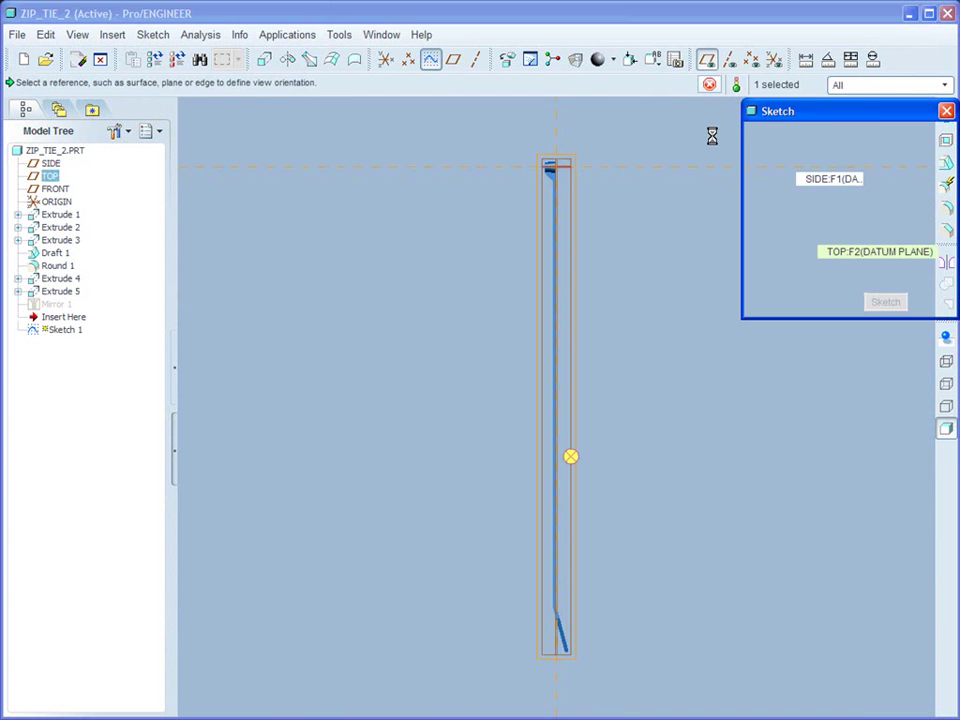
left_click(885, 302)
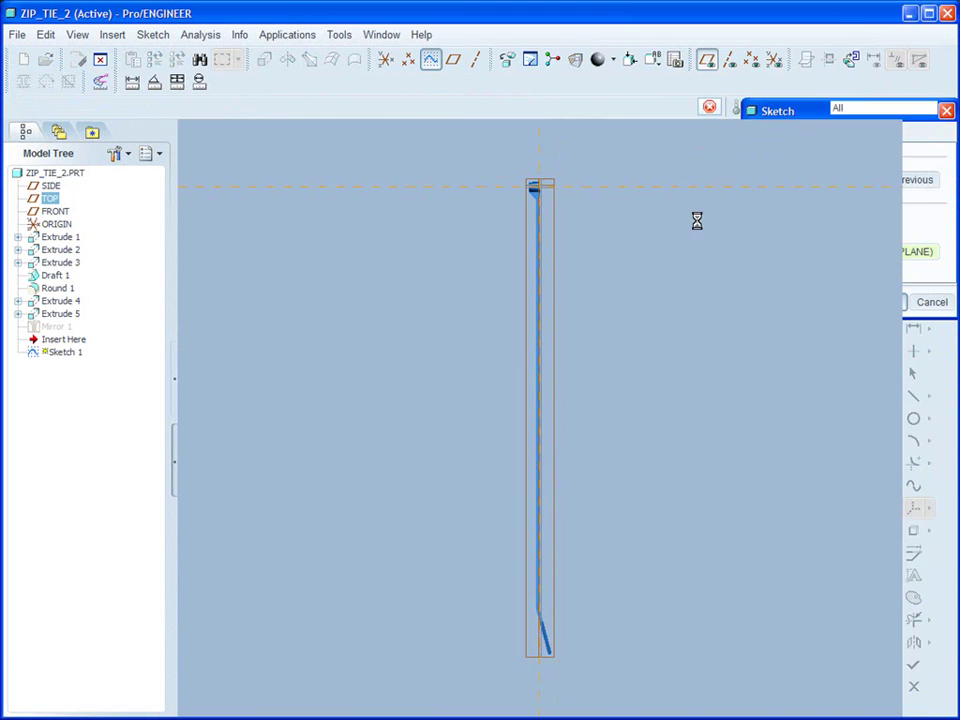
scroll(612, 178, "up", 5)
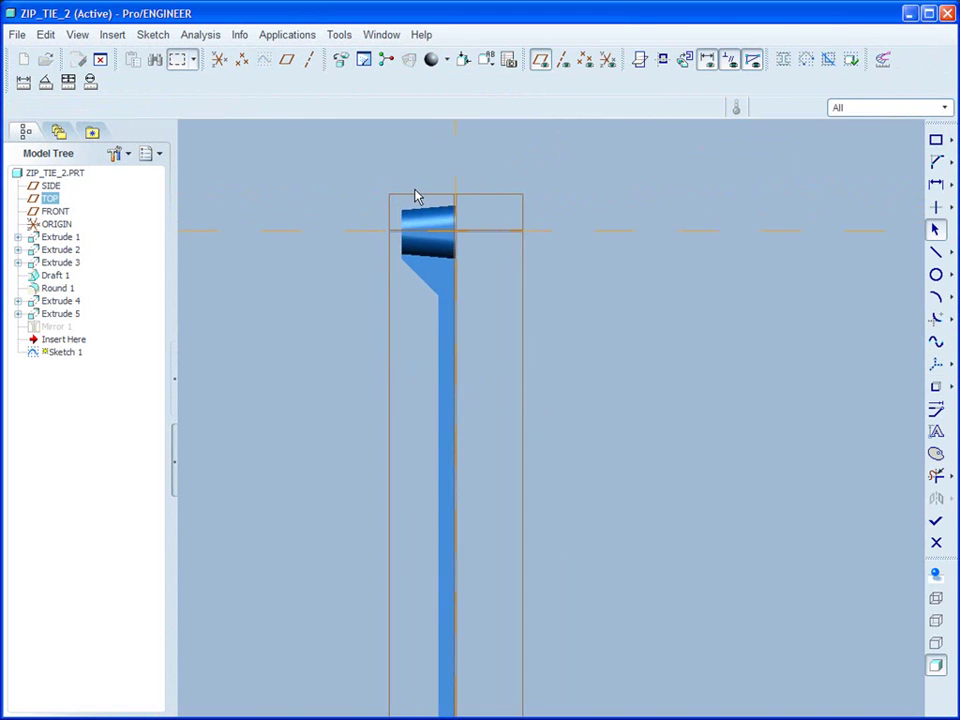
scroll(484, 221, "up", 4)
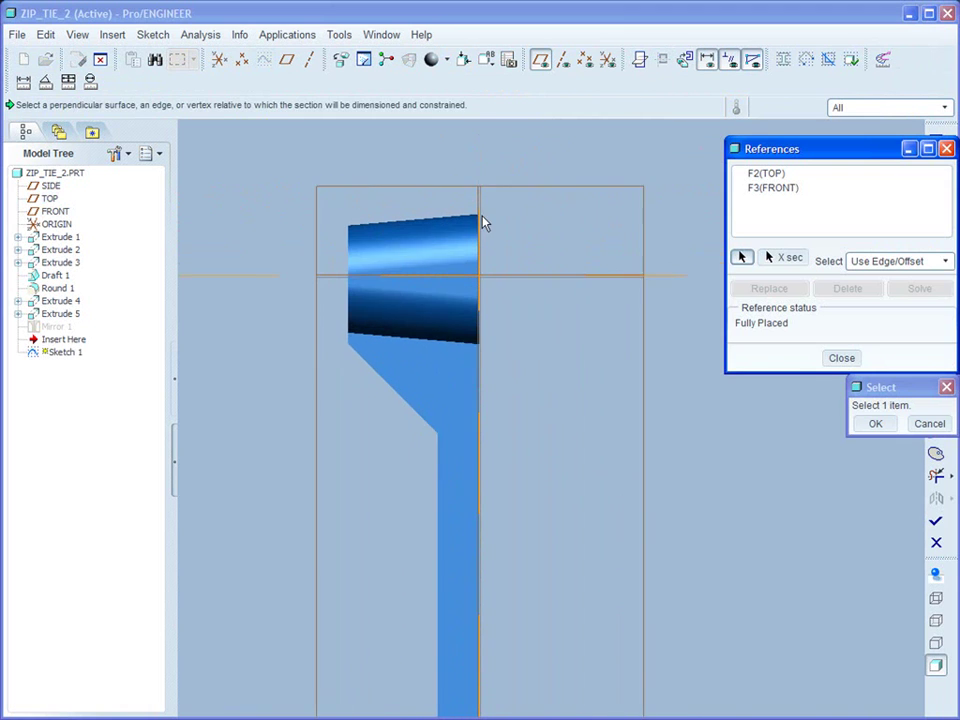
left_click(463, 217)
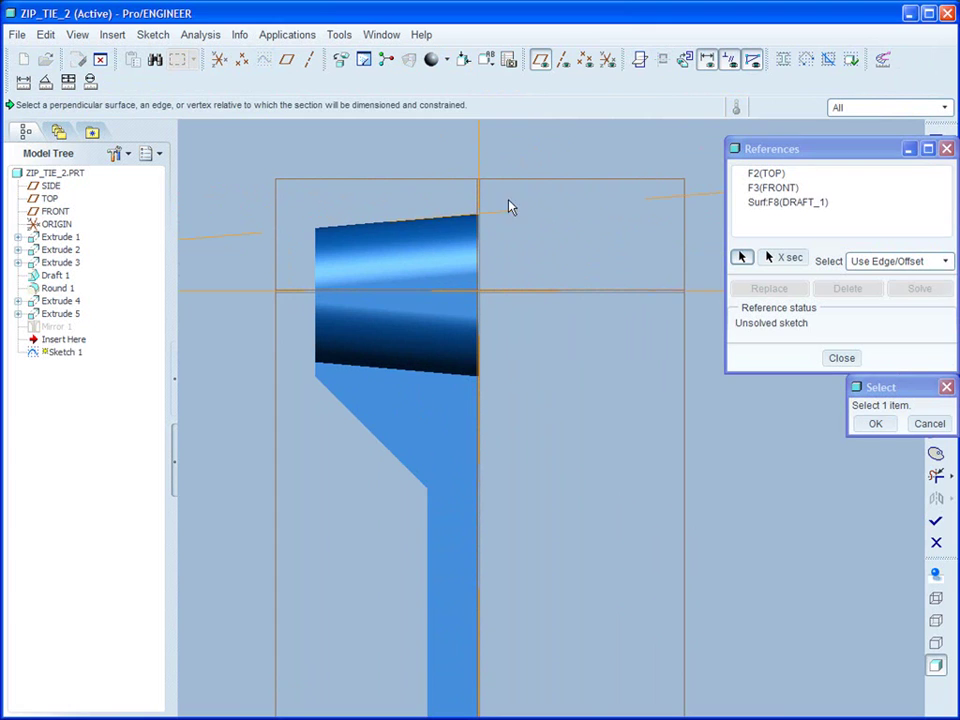
scroll(546, 176, "down", 1)
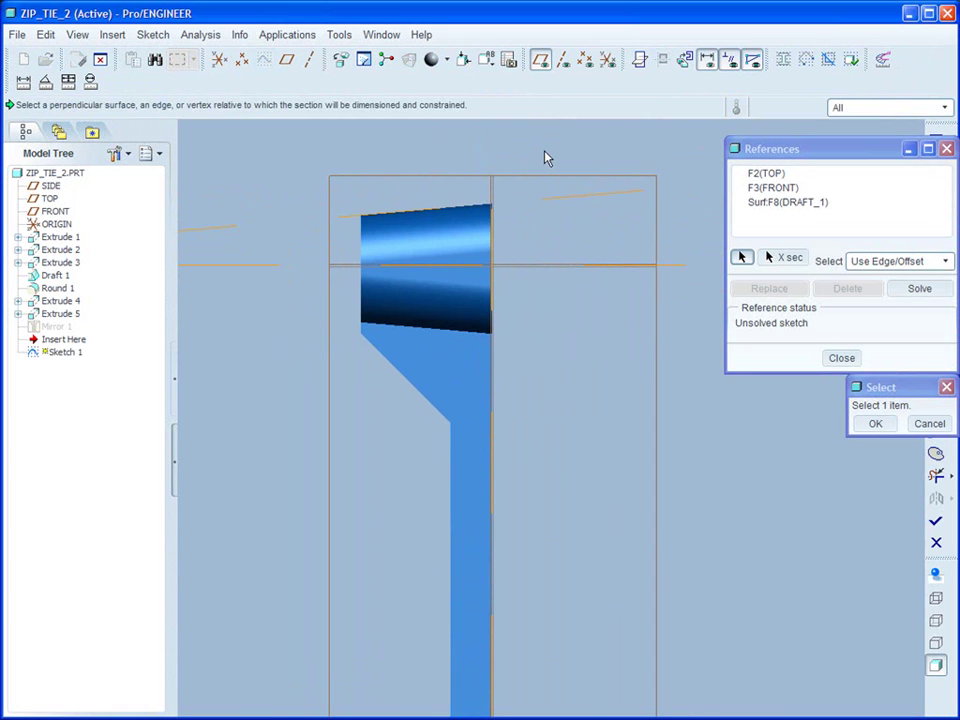
middle_click(546, 156)
Step: Draw a line down the head's right edge and a three-point arc up toward the head's top
right_click(546, 154)
left_click(572, 216)
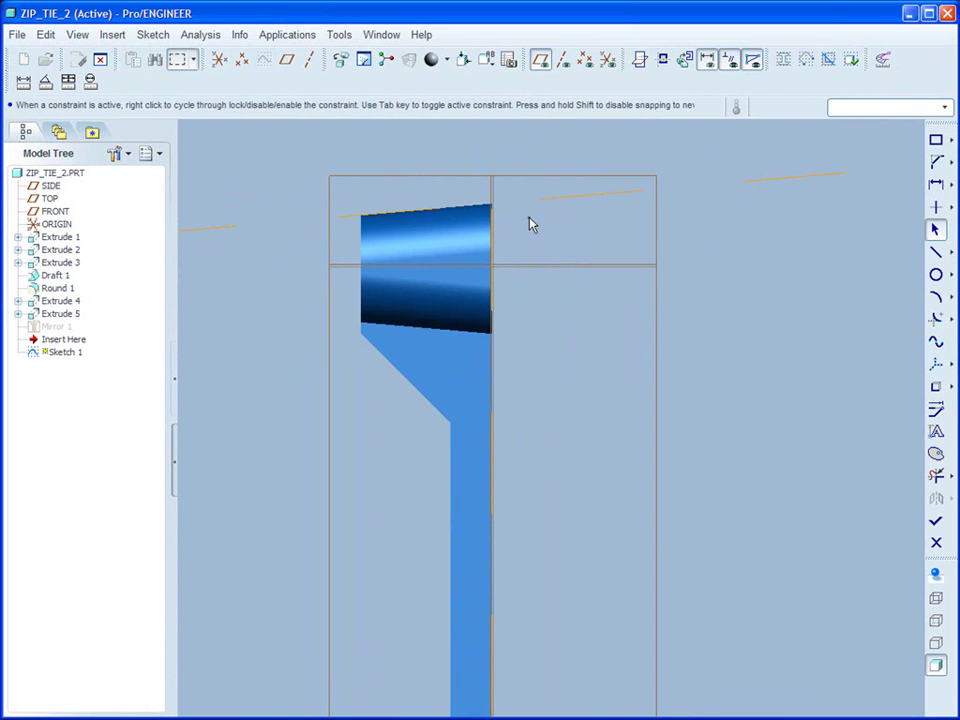
left_click(491, 205)
left_click(492, 370)
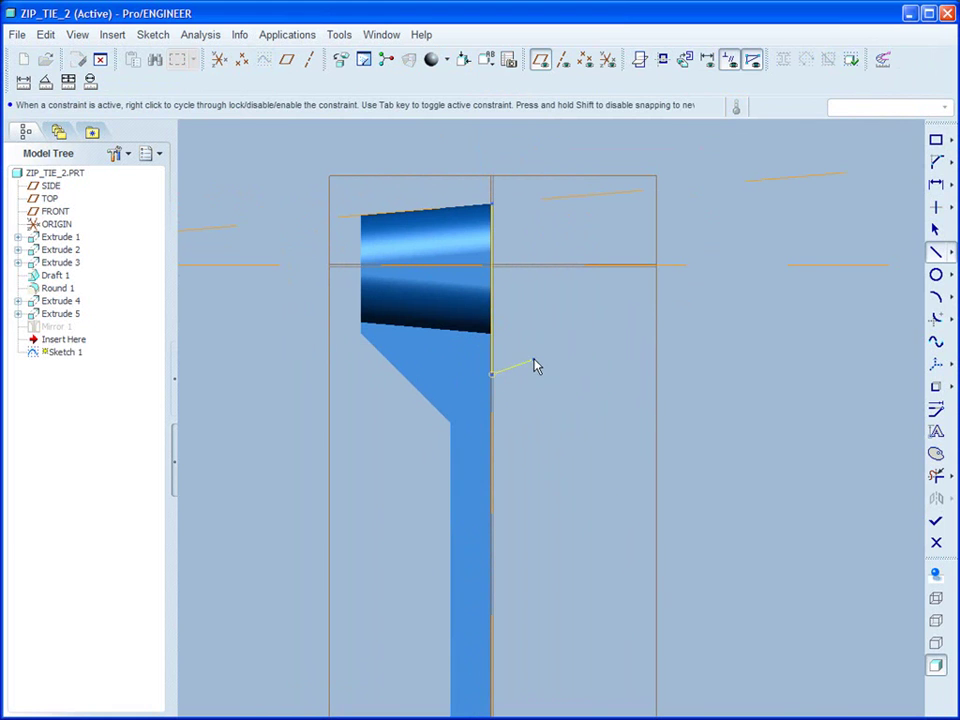
middle_click(535, 360)
right_click(536, 358)
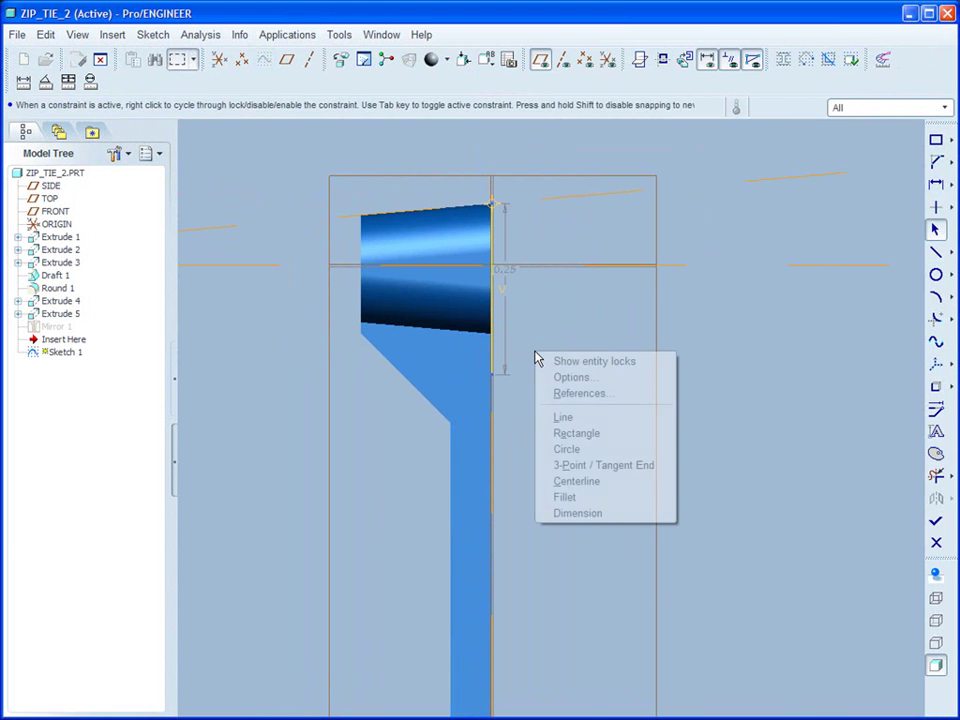
left_click(567, 468)
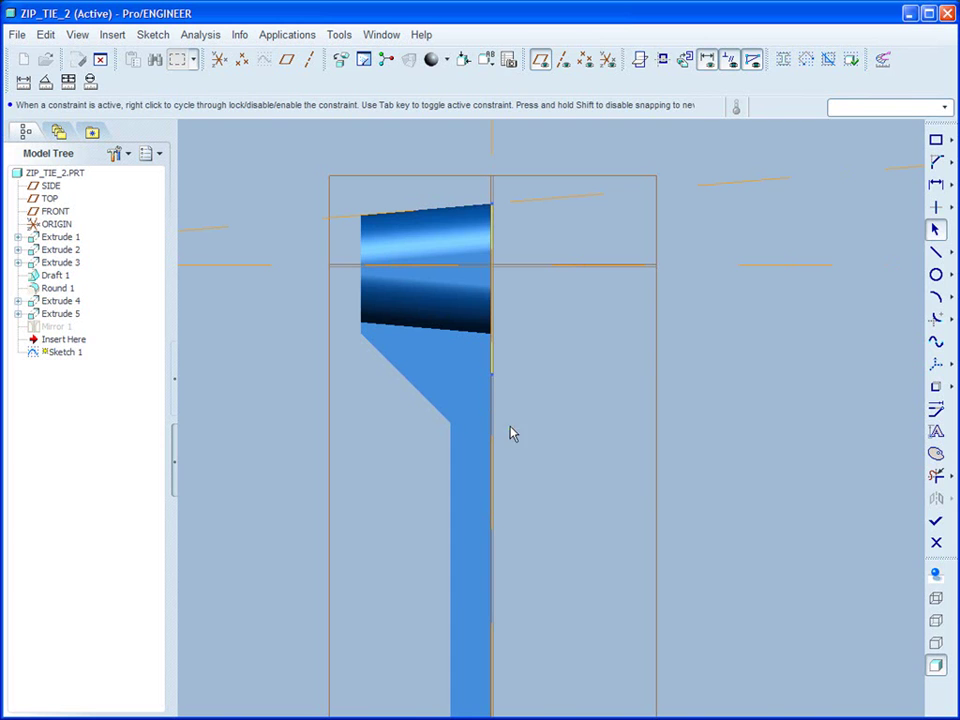
left_click(491, 375)
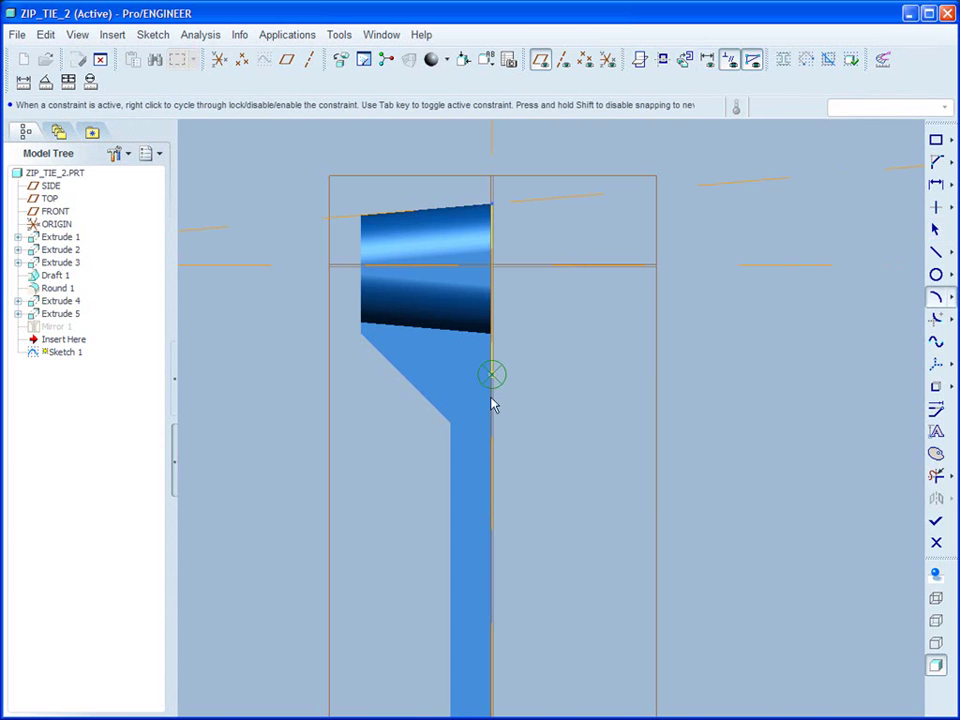
left_click(591, 286)
middle_click(596, 308)
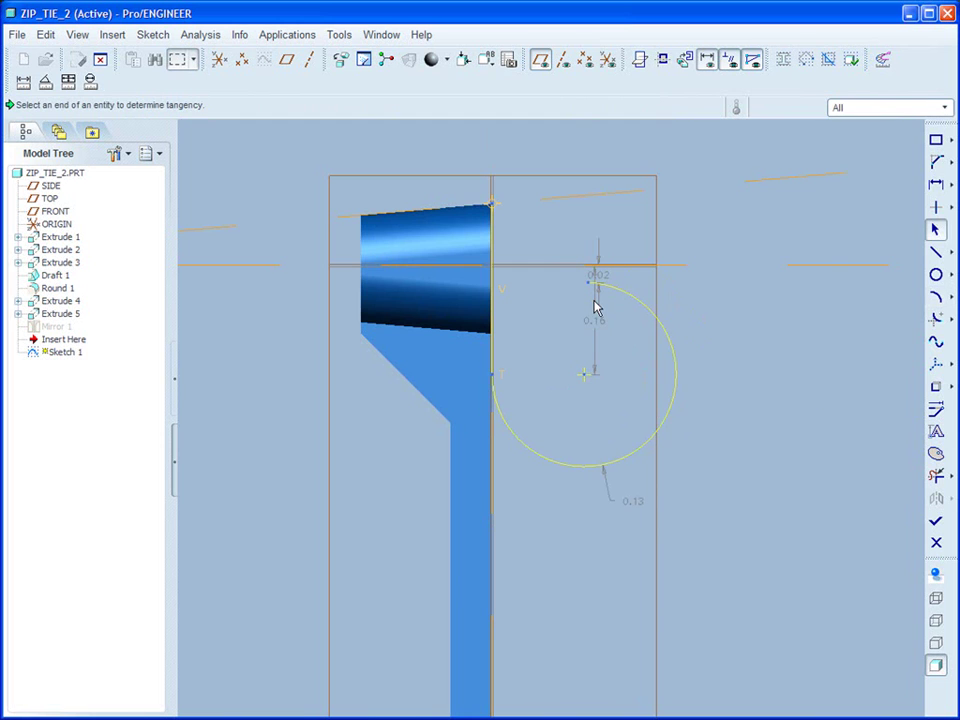
Step: Draw a tangent line from the arc's end back across the head's left side
right_click(596, 308)
left_click(621, 367)
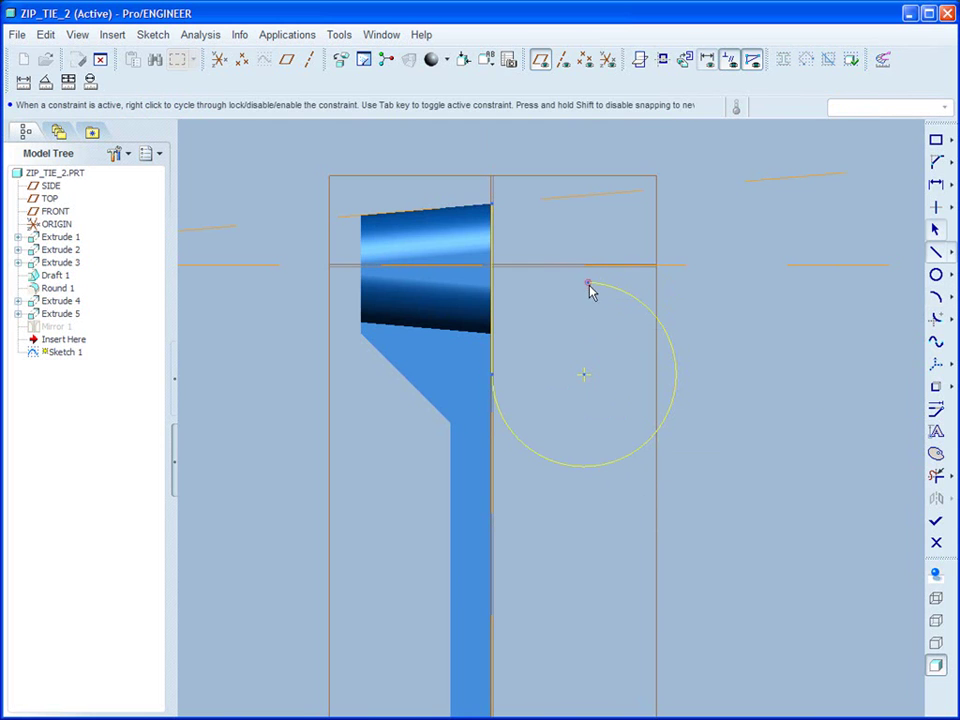
left_click(589, 285)
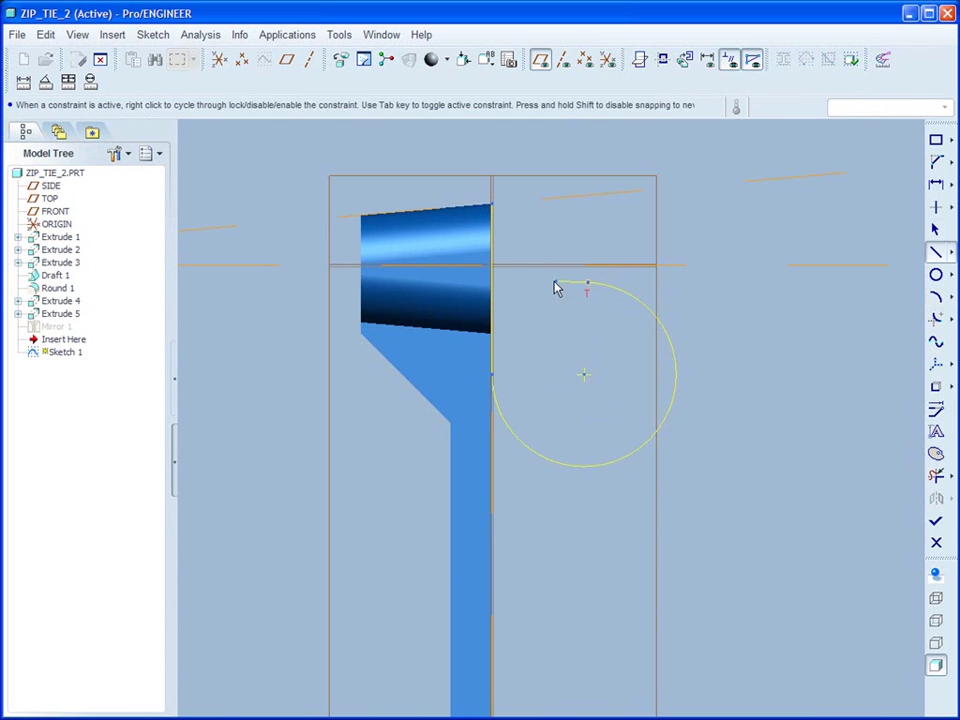
left_click(351, 280)
middle_click(521, 353)
Step: Constrain the slanted return line to be horizontal
left_click(936, 211)
left_click(951, 208)
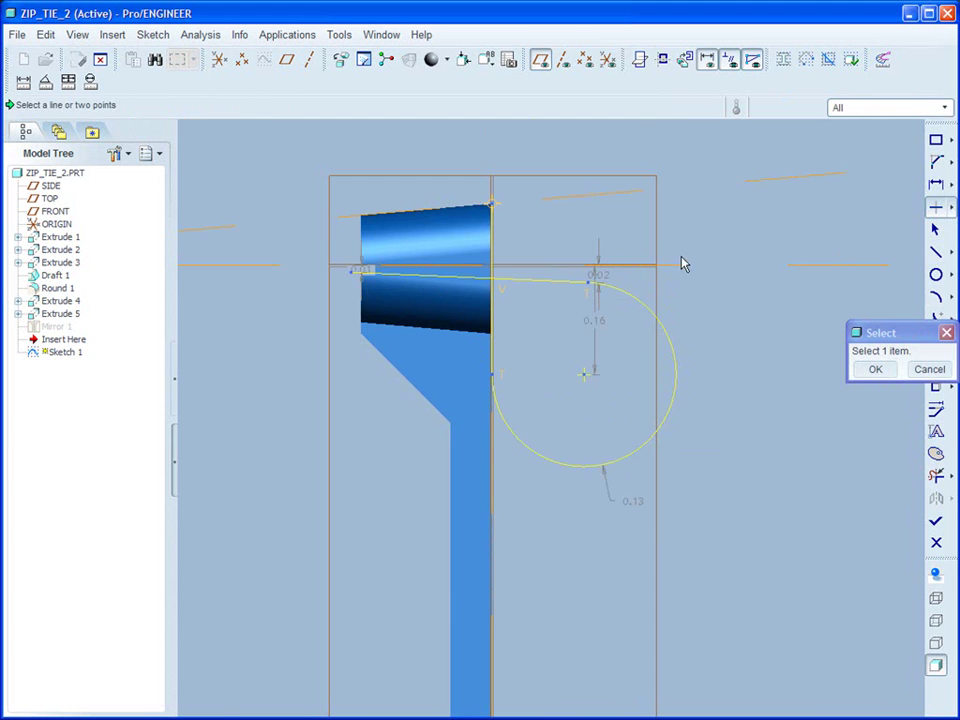
left_click(531, 281)
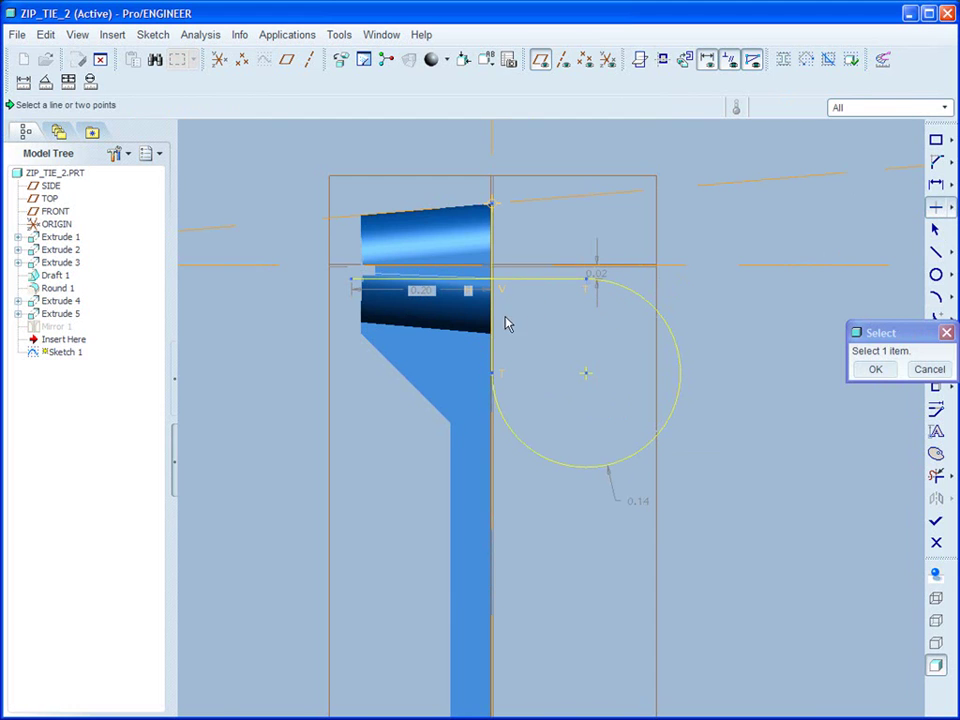
middle_click(719, 219)
Step: Dimension the horizontal line's offset from the head's top plane and enter the new value
right_click(719, 217)
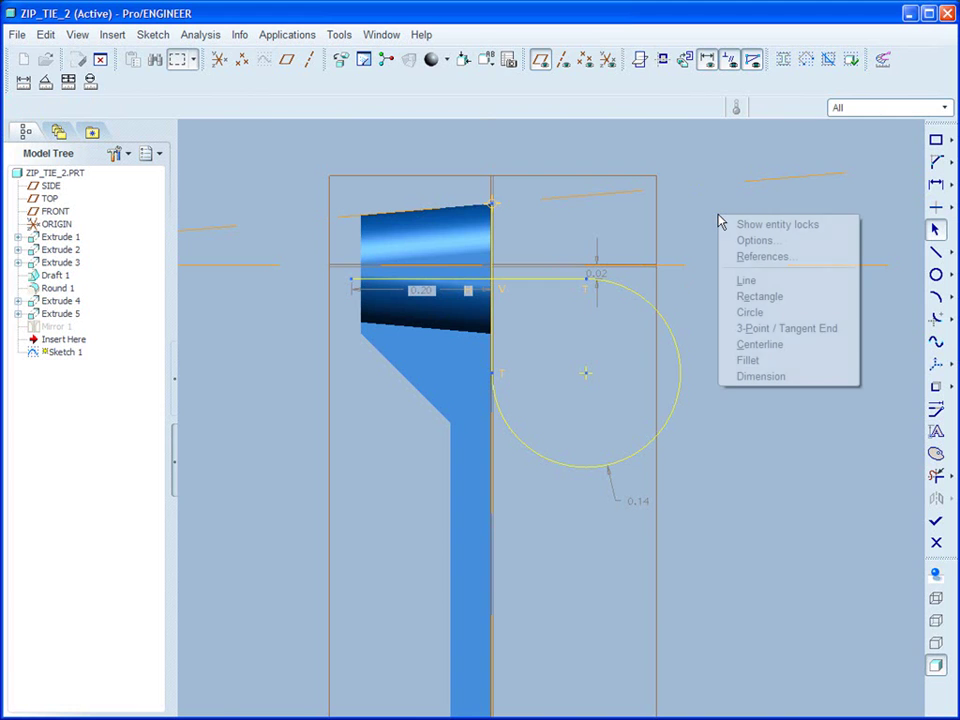
left_click(762, 376)
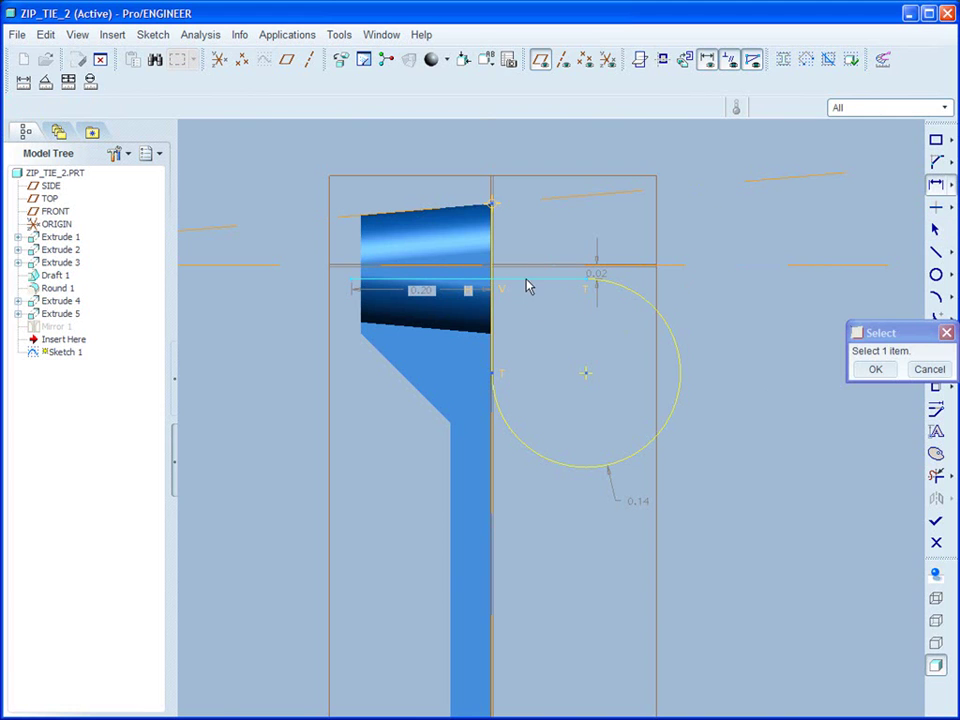
left_click(526, 281)
middle_click_drag(540, 317, 487, 313)
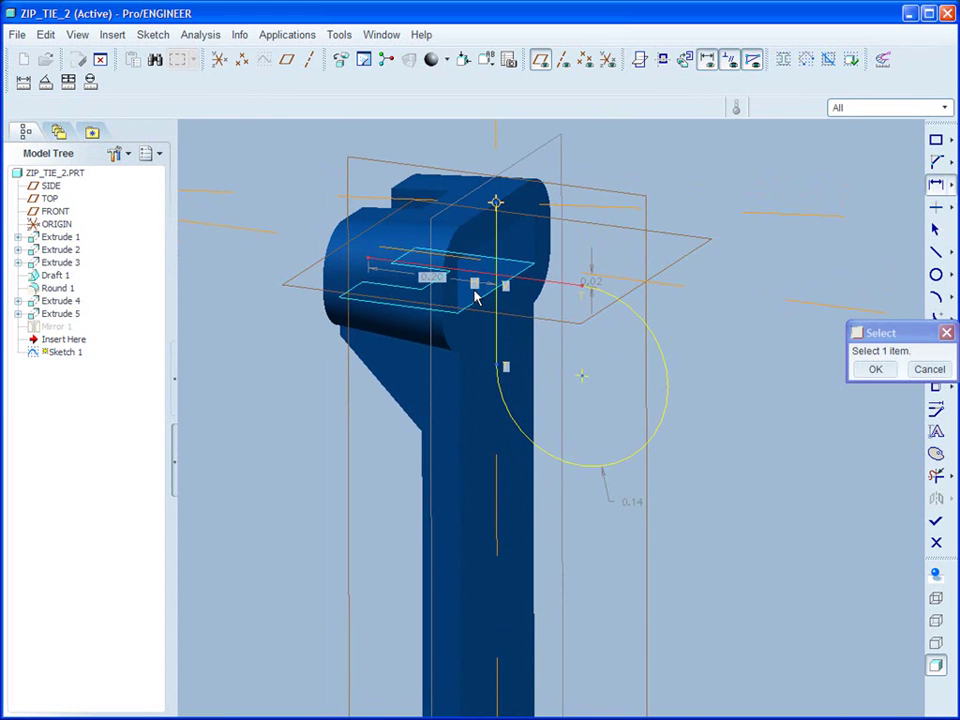
left_click(476, 296)
middle_click(617, 250)
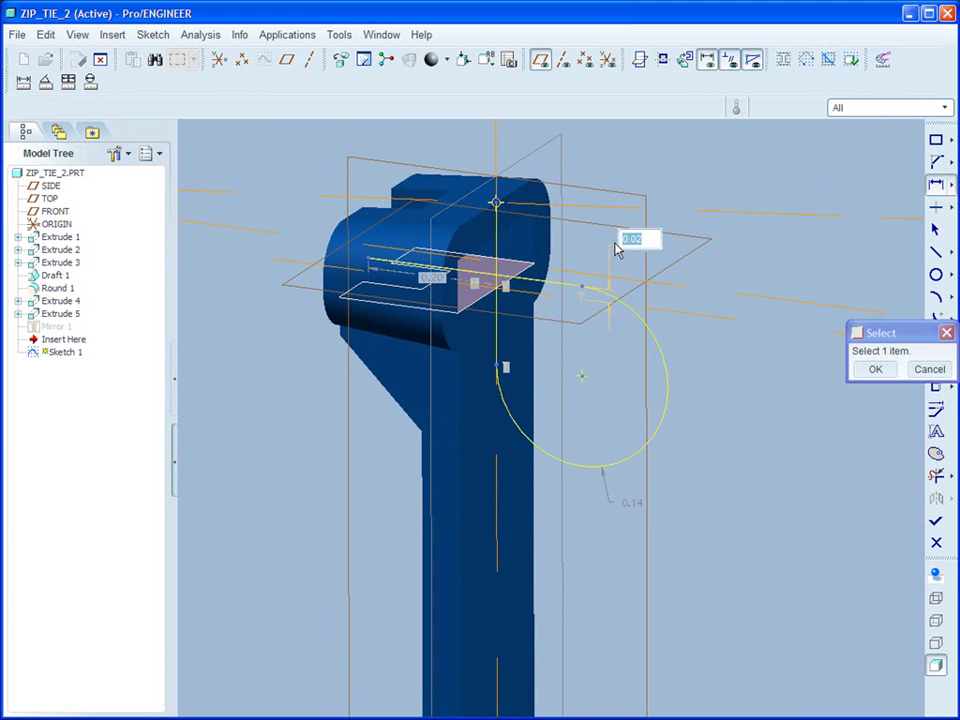
type("4")
key("Return")
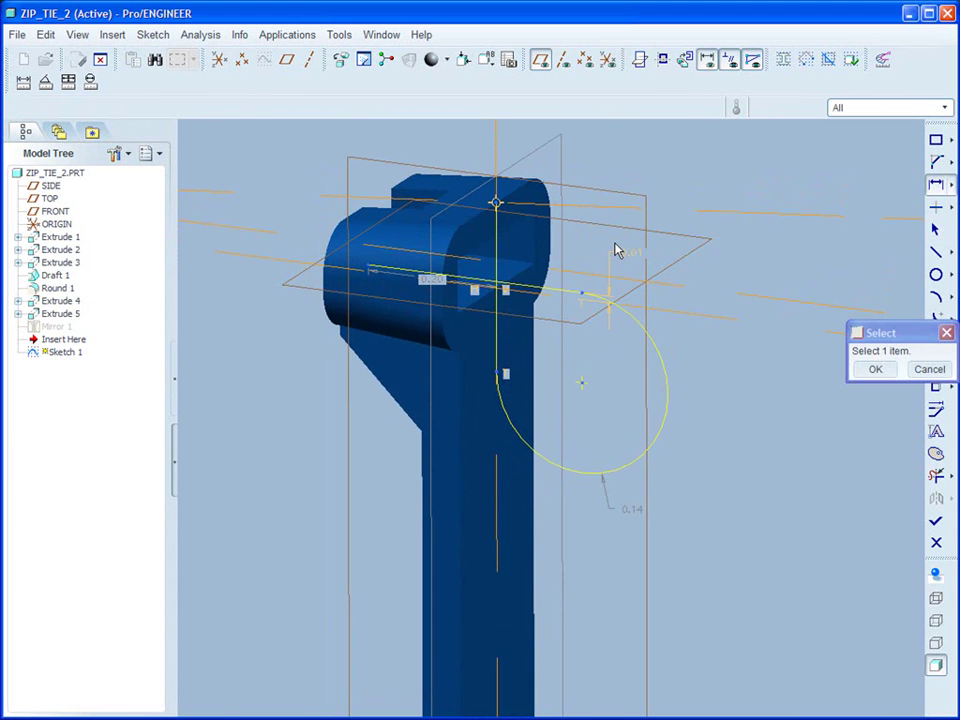
middle_click(700, 239)
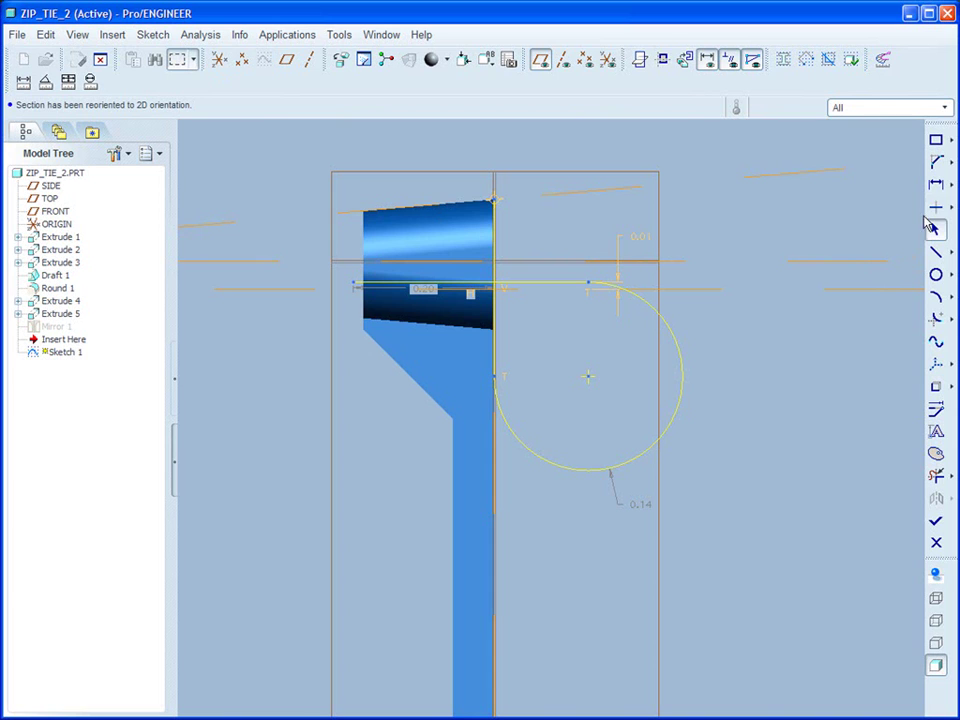
Step: Add an 8.00 perimeter dimension over the vertical line and arc, driving the 0.20 dimension
left_click(950, 189)
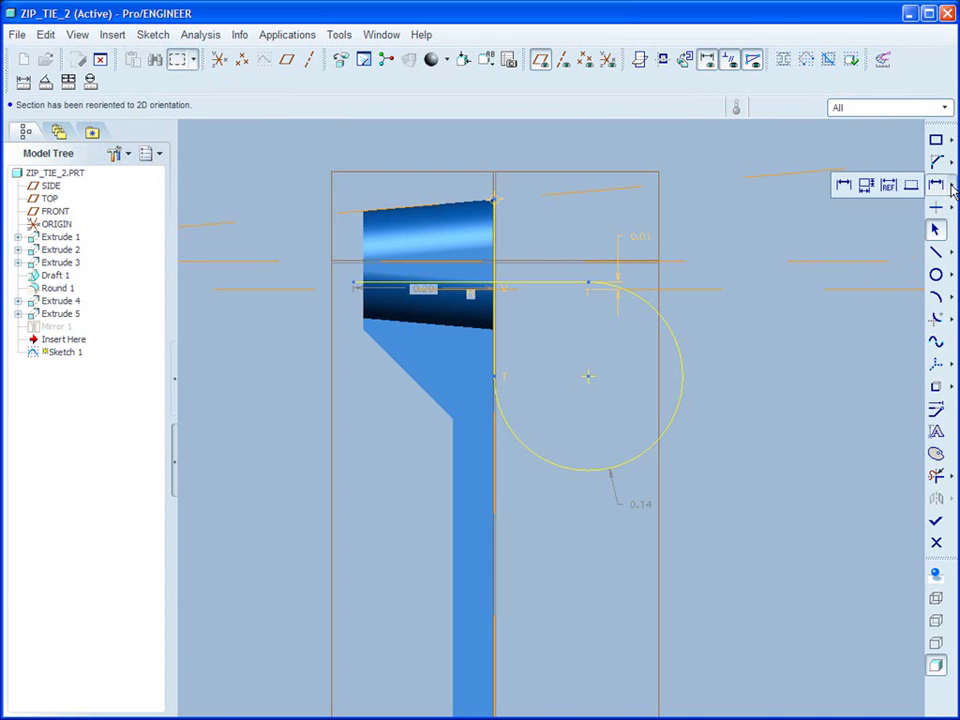
left_click(866, 186)
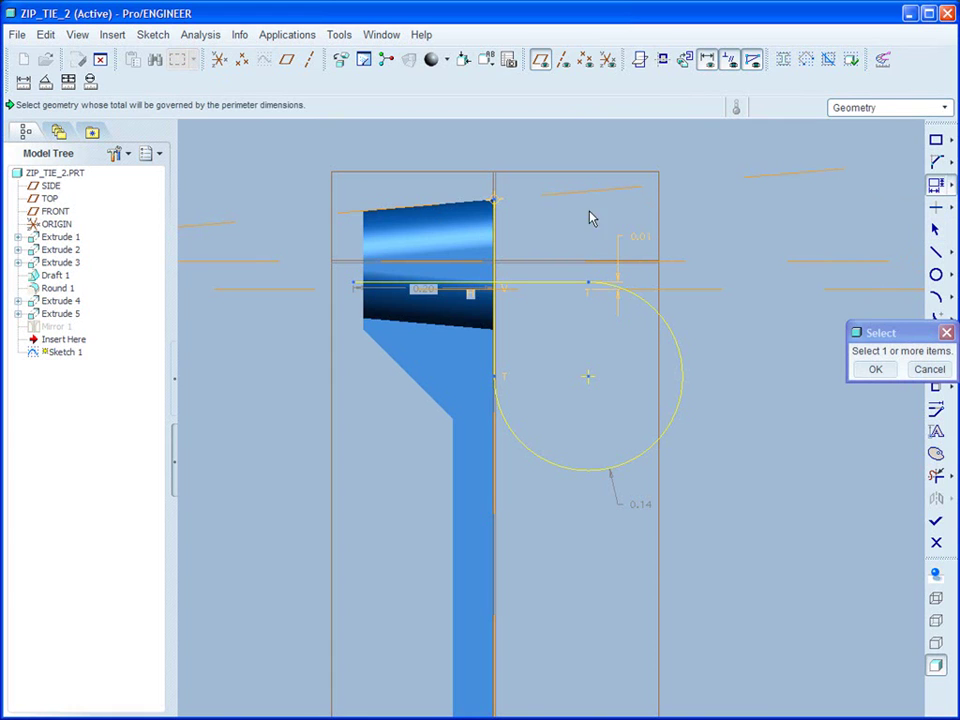
left_click(495, 240)
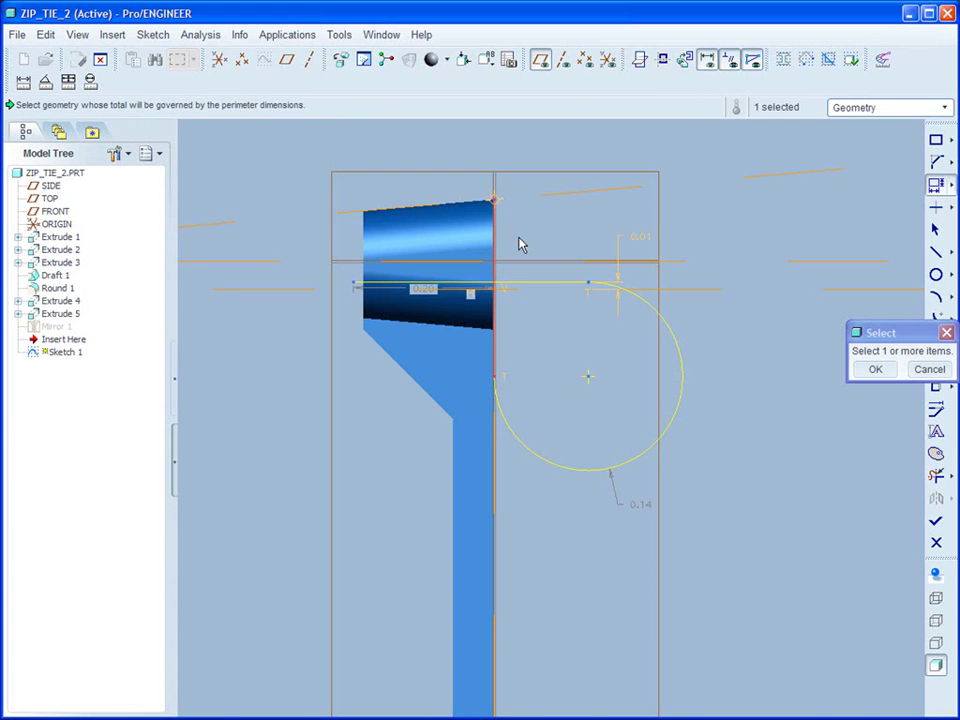
left_click(518, 439, "ctrl")
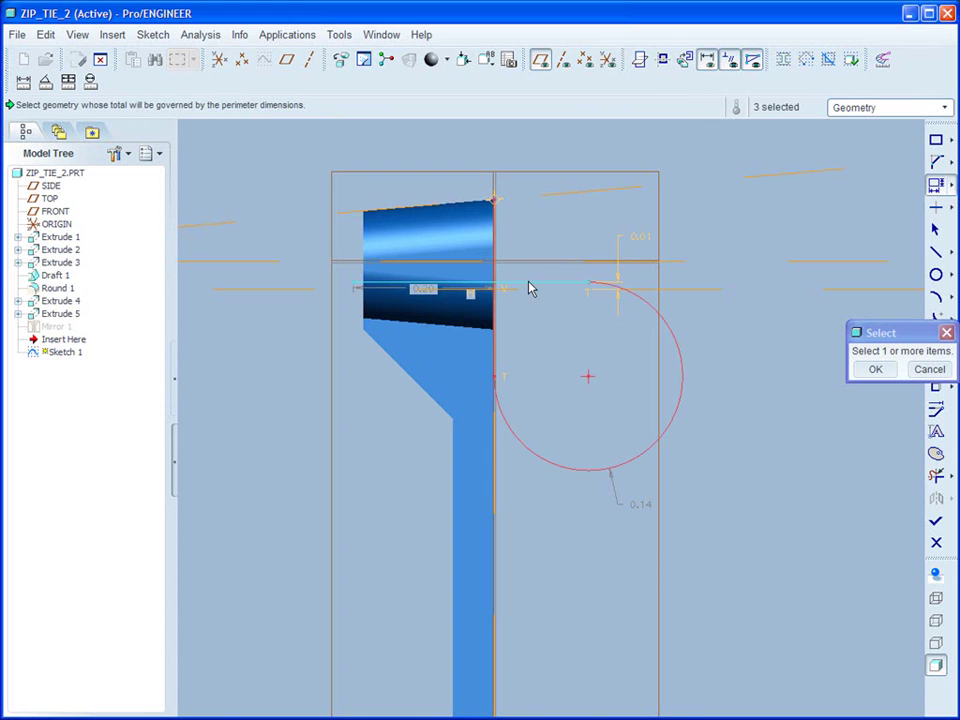
middle_click(568, 242)
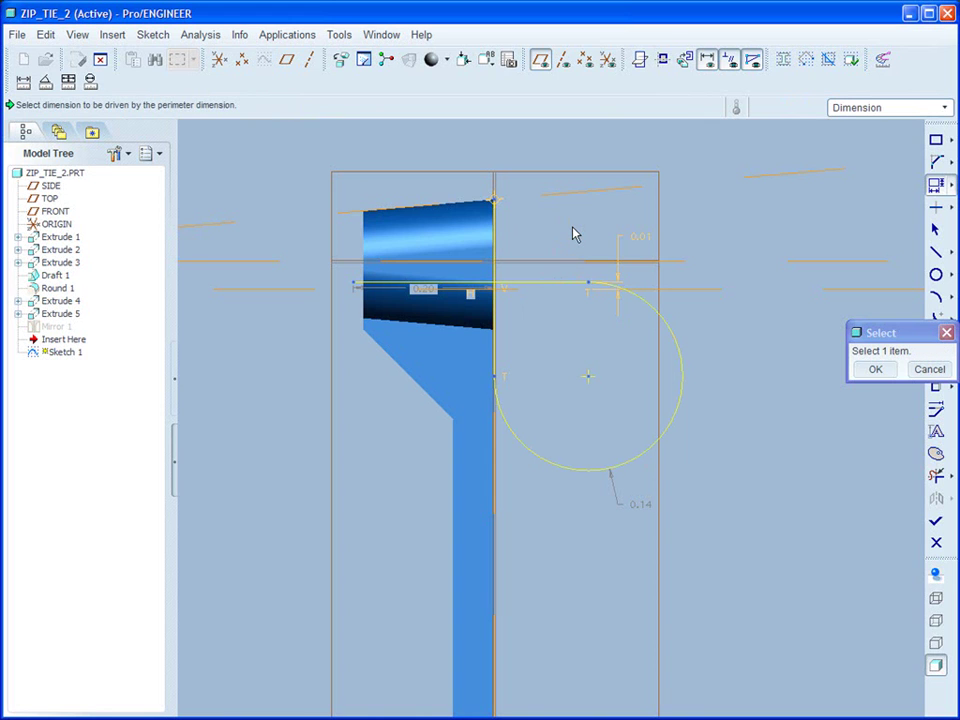
left_click(422, 292)
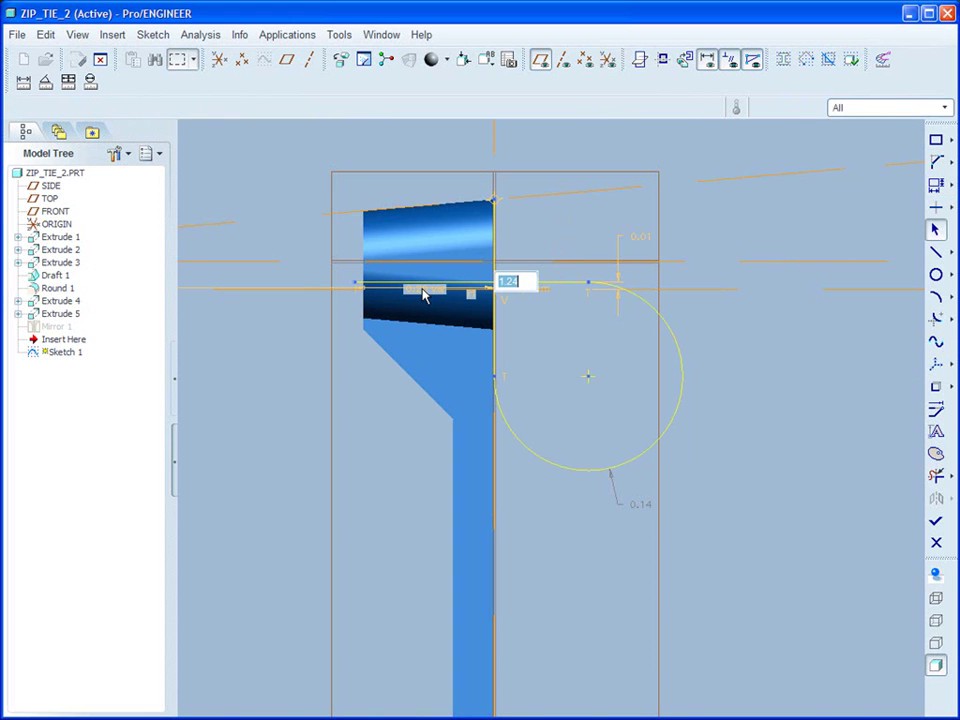
type("0")
key("Return")
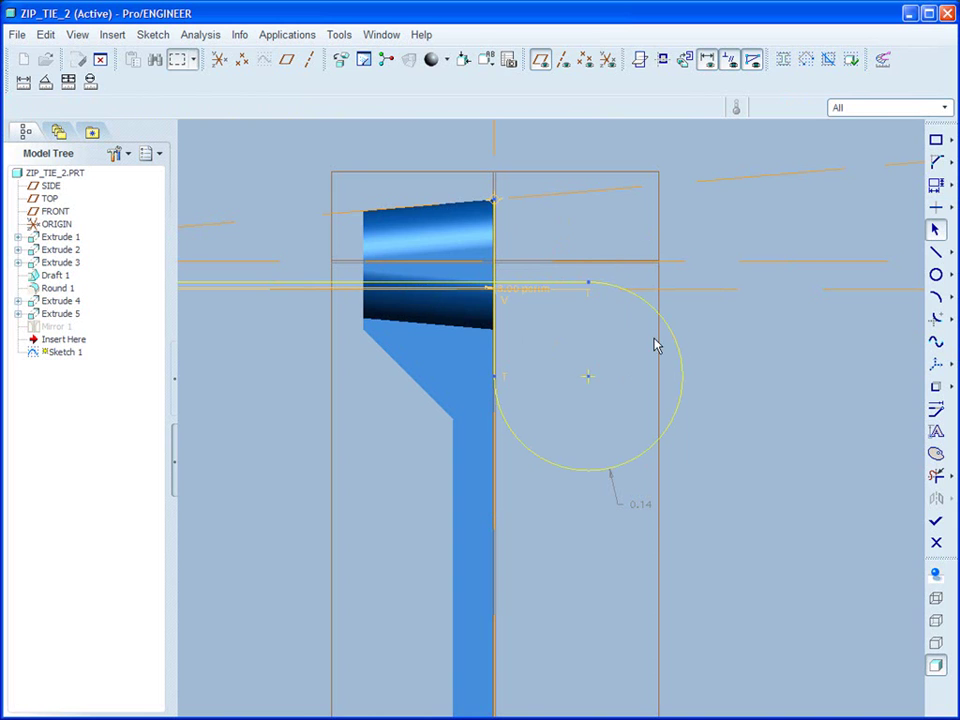
scroll(726, 246, "down", 5)
Step: Modify the loop sketch's sd1 radius dimension from 0.14 to 0.88
left_click(722, 356)
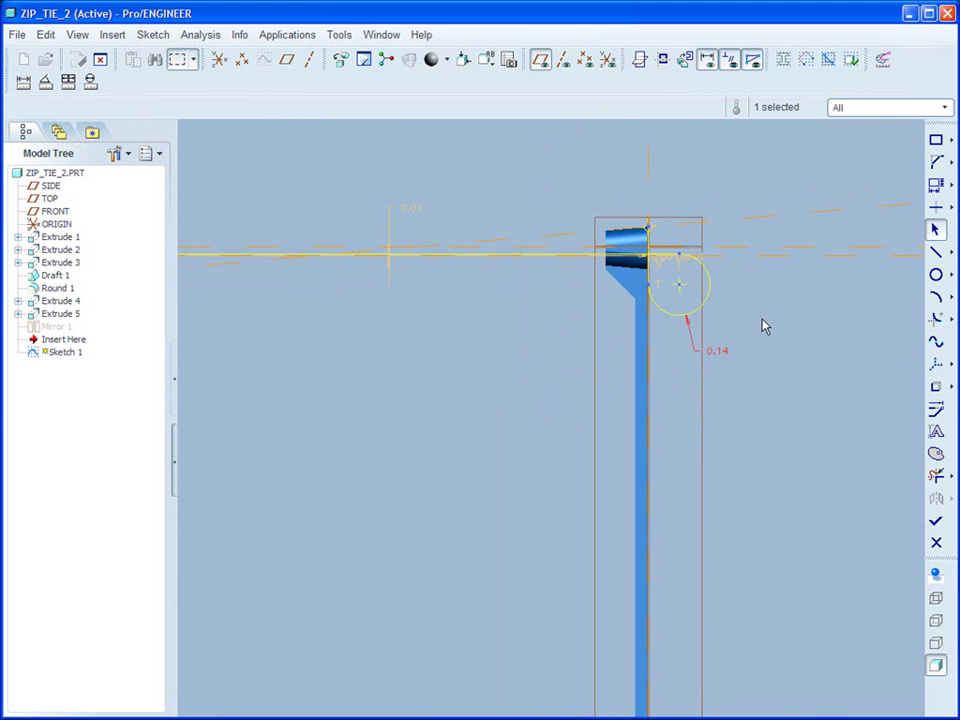
right_click(763, 326)
left_click(796, 330)
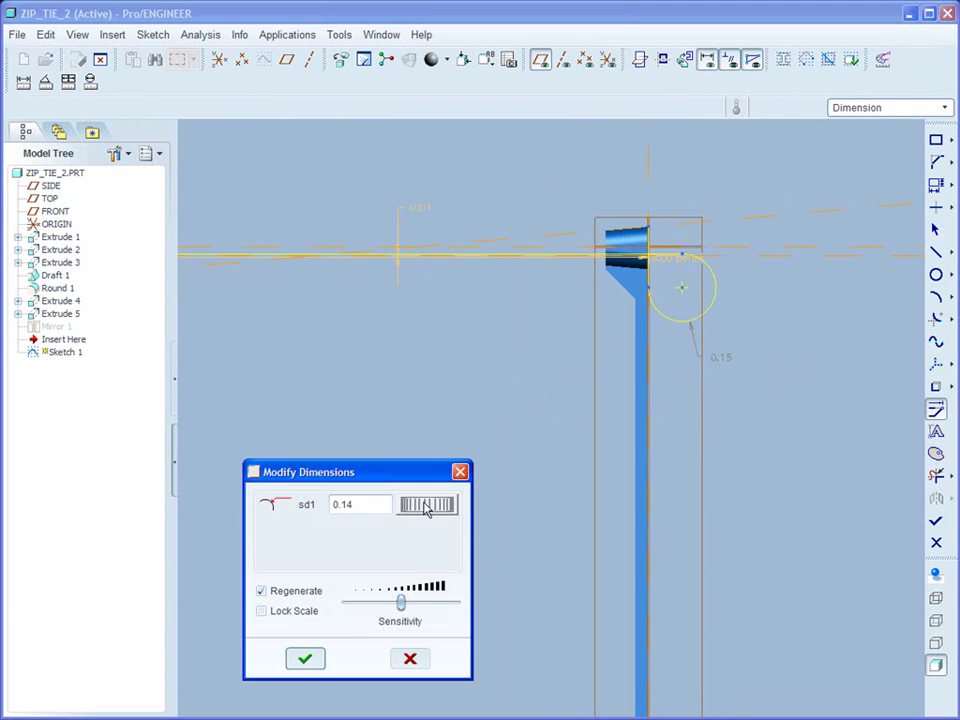
mouse_move(425, 504)
left_mouse_down()
mouse_move(729, 508)
mouse_move(767, 490)
mouse_move(707, 486)
mouse_move(755, 470)
mouse_move(741, 466)
left_mouse_up()
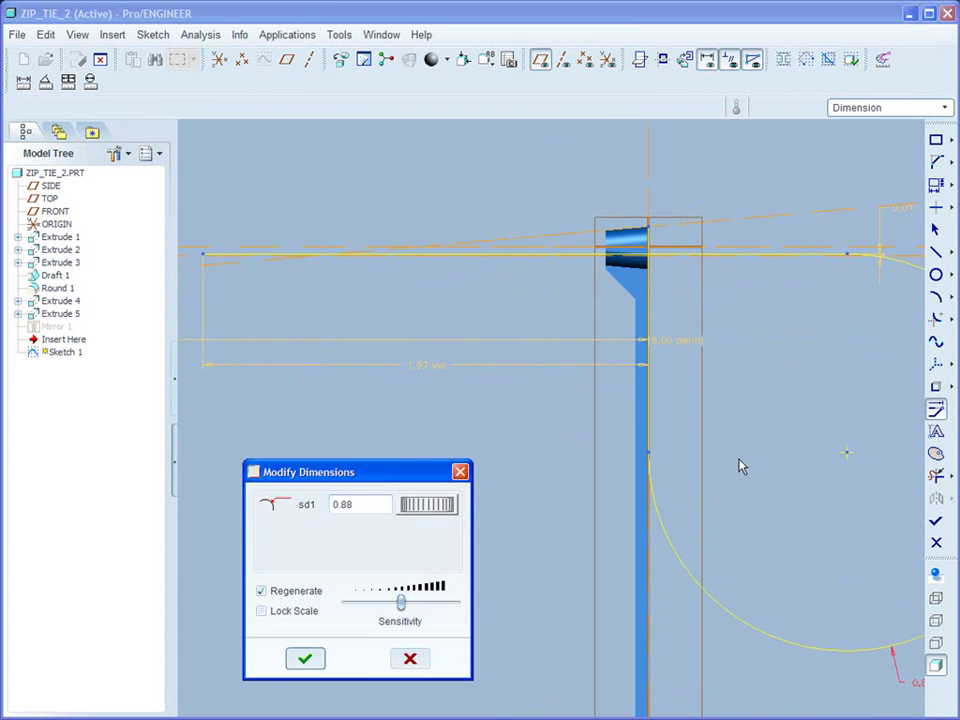
left_click(307, 660)
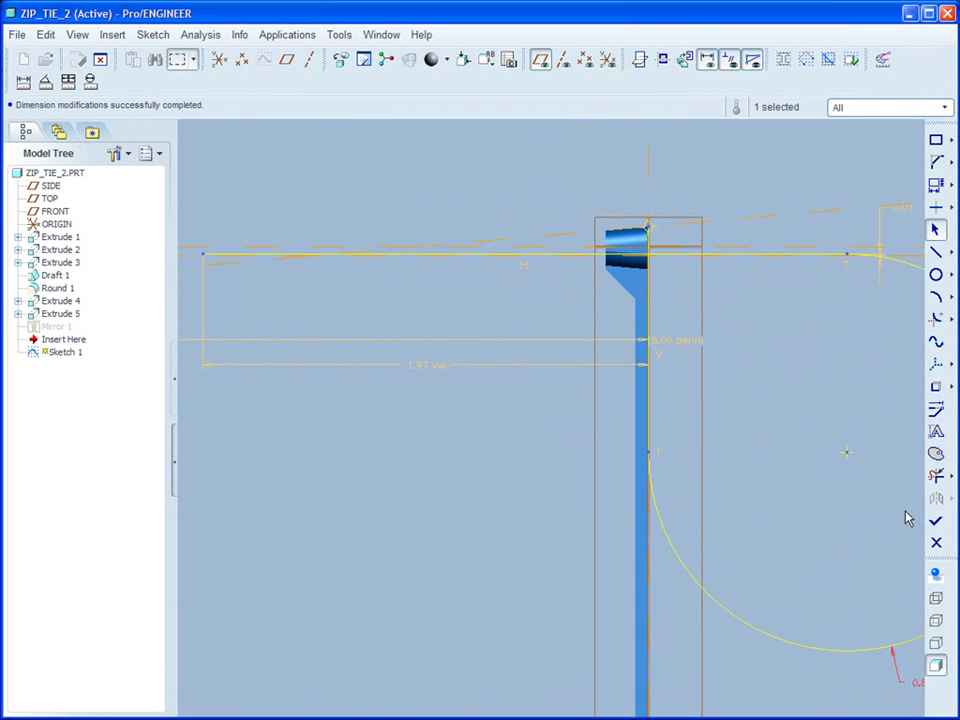
Step: Finish the spine sketch and orbit the model into an angled 3-D view
left_click(937, 523)
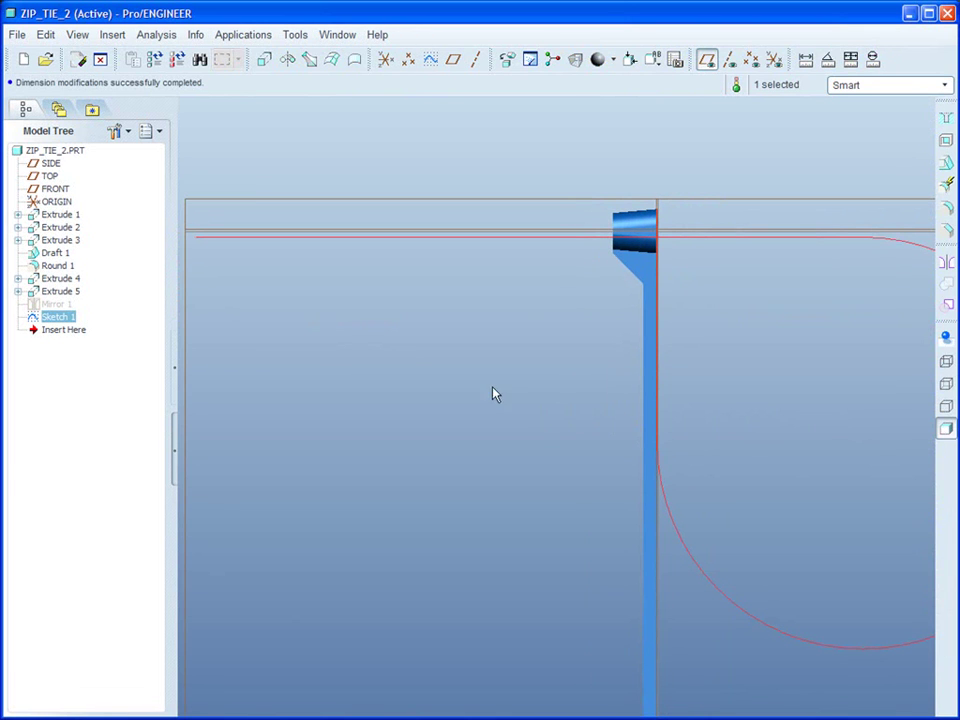
mouse_move(467, 309)
middle_mouse_down()
mouse_move(476, 300)
mouse_move(503, 325)
middle_mouse_up()
scroll(347, 409, "down", 5)
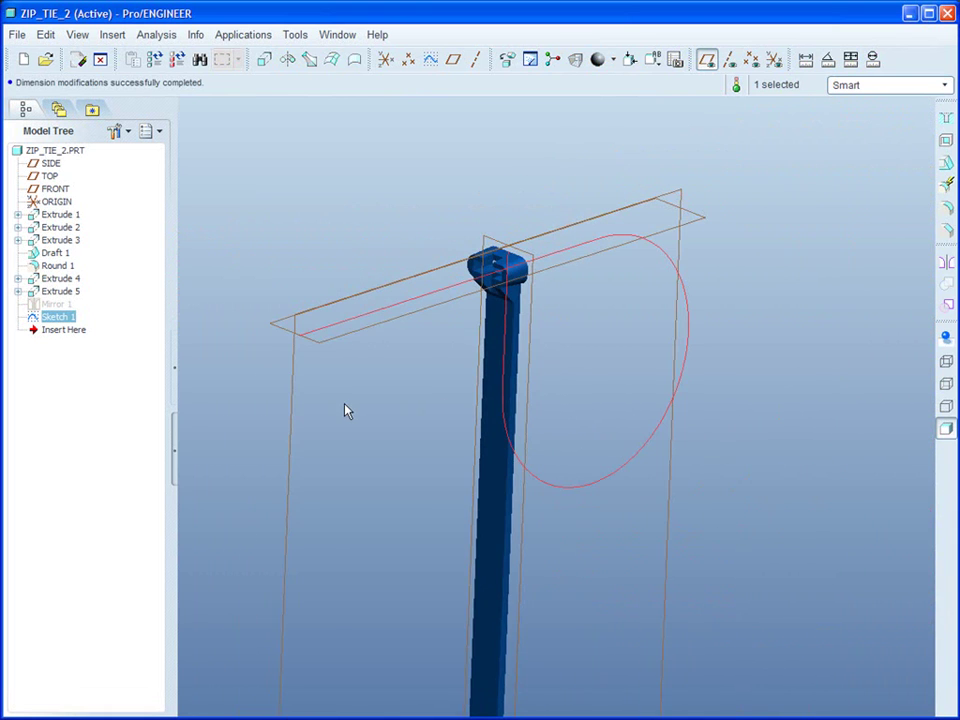
Step: Start a Spinal Bend feature set to use a selected existing curve as spine
left_click(110, 36)
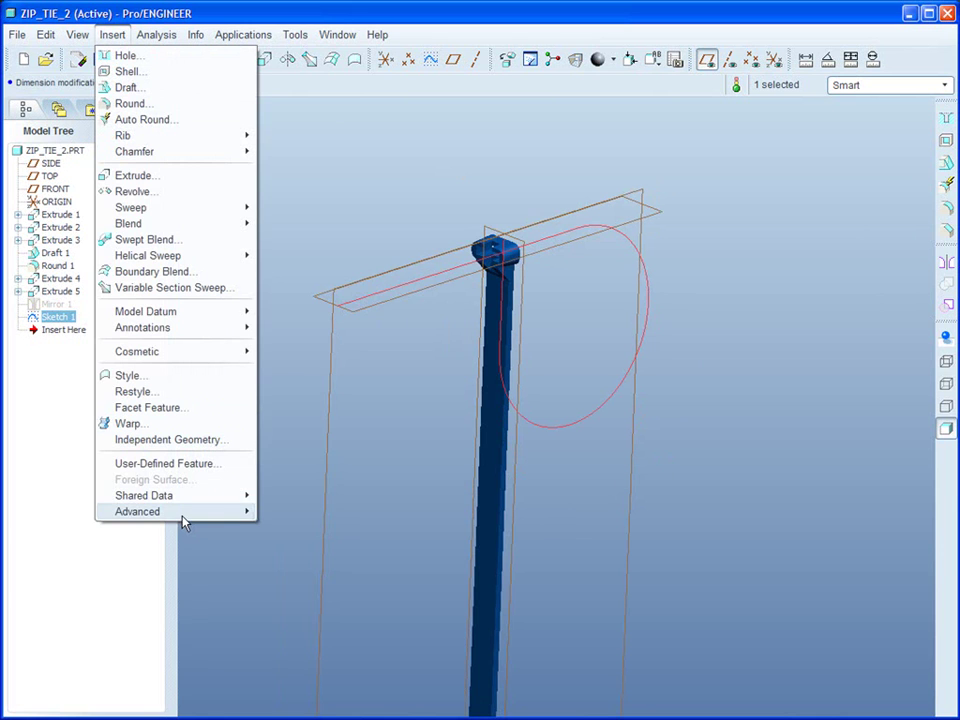
mouse_move(184, 512)
left_click(330, 449)
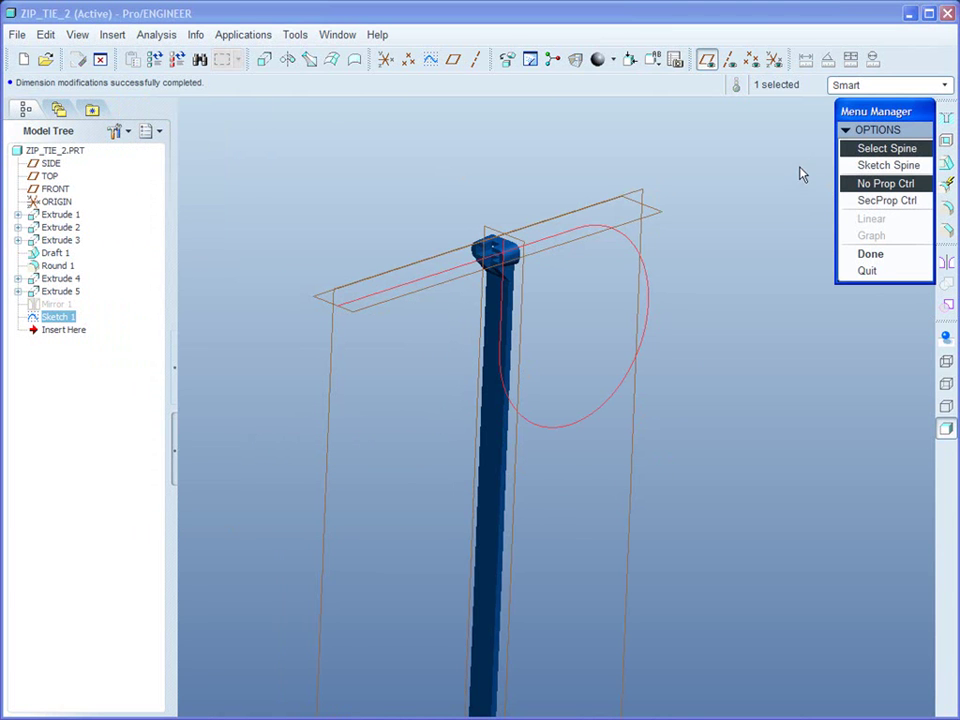
left_click(845, 150)
left_click(868, 256)
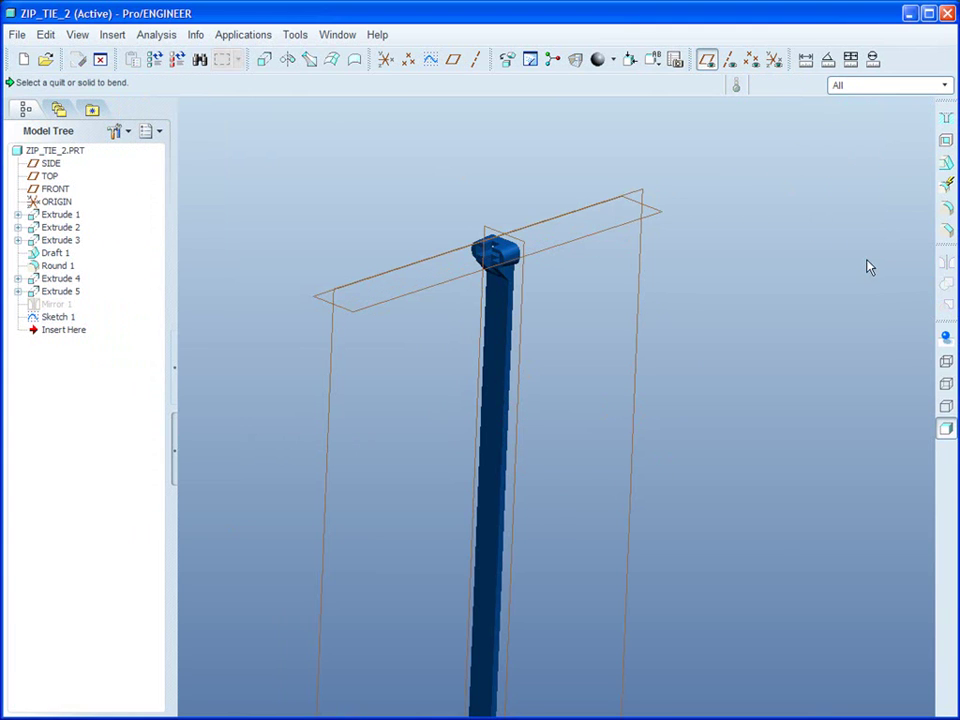
Step: Pick the zip tie solid, choose Curve Chain, and unhide all layers in the Layer Tree
left_click(510, 352)
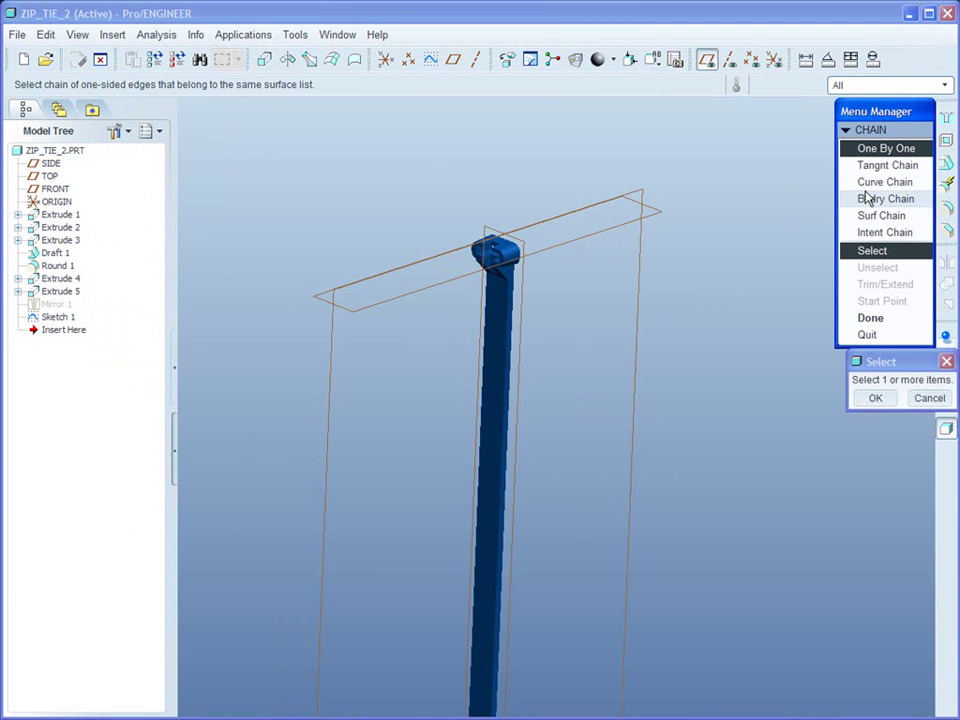
left_click(868, 183)
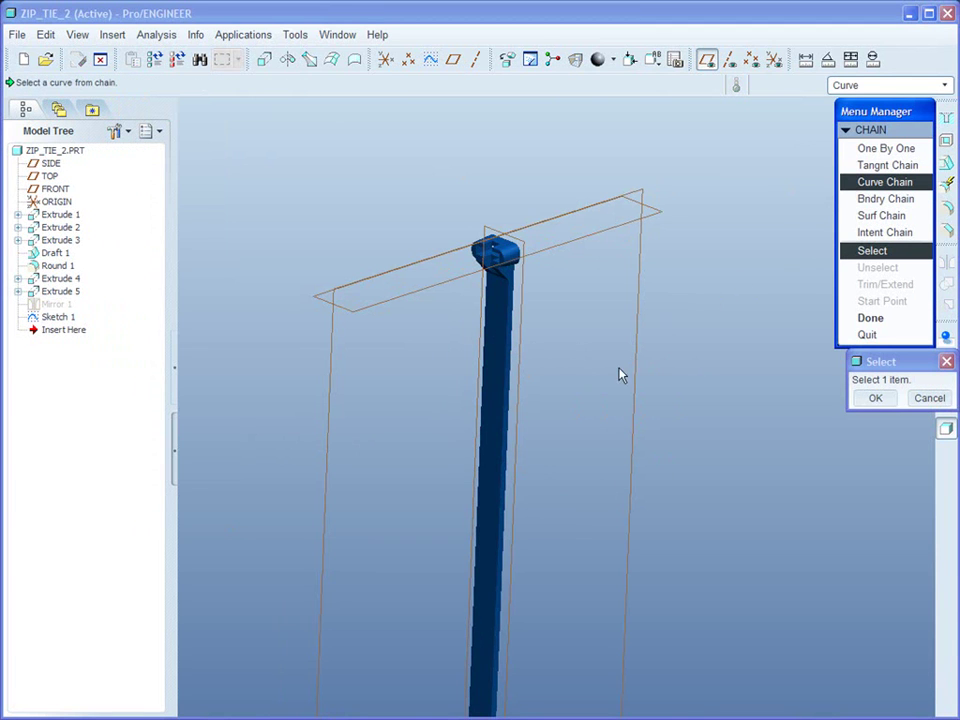
left_click(155, 131)
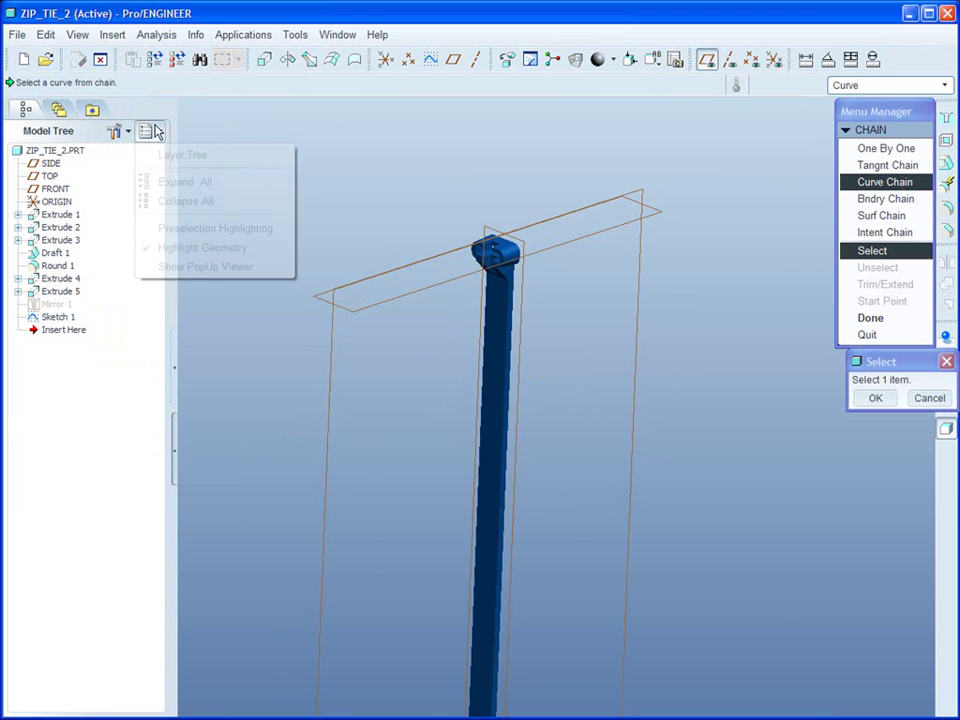
left_click(175, 156)
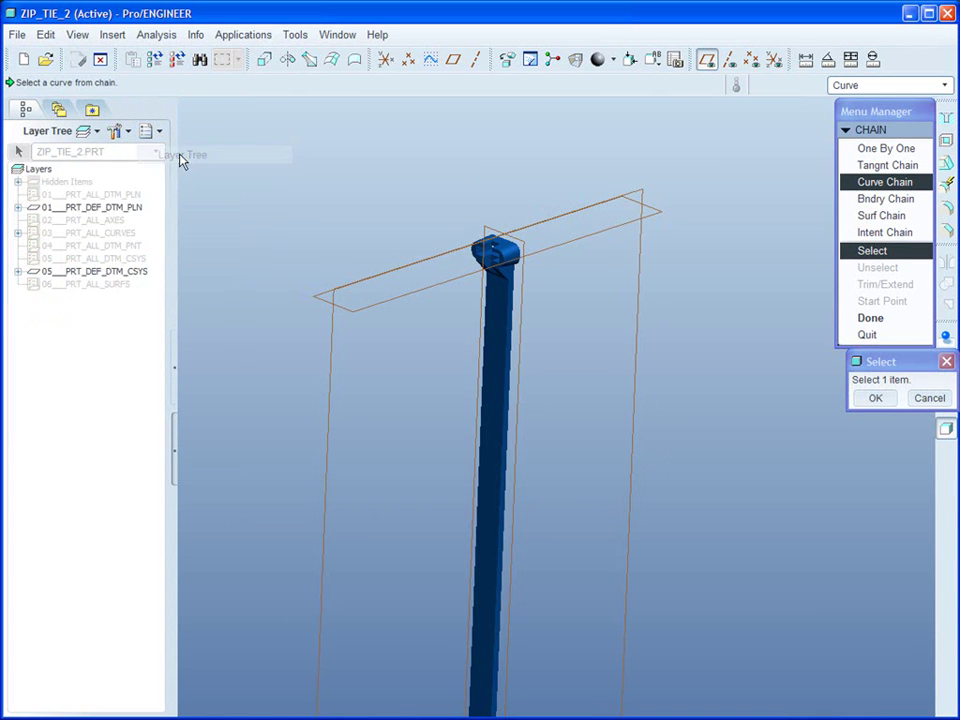
right_click(43, 172)
left_click(64, 174)
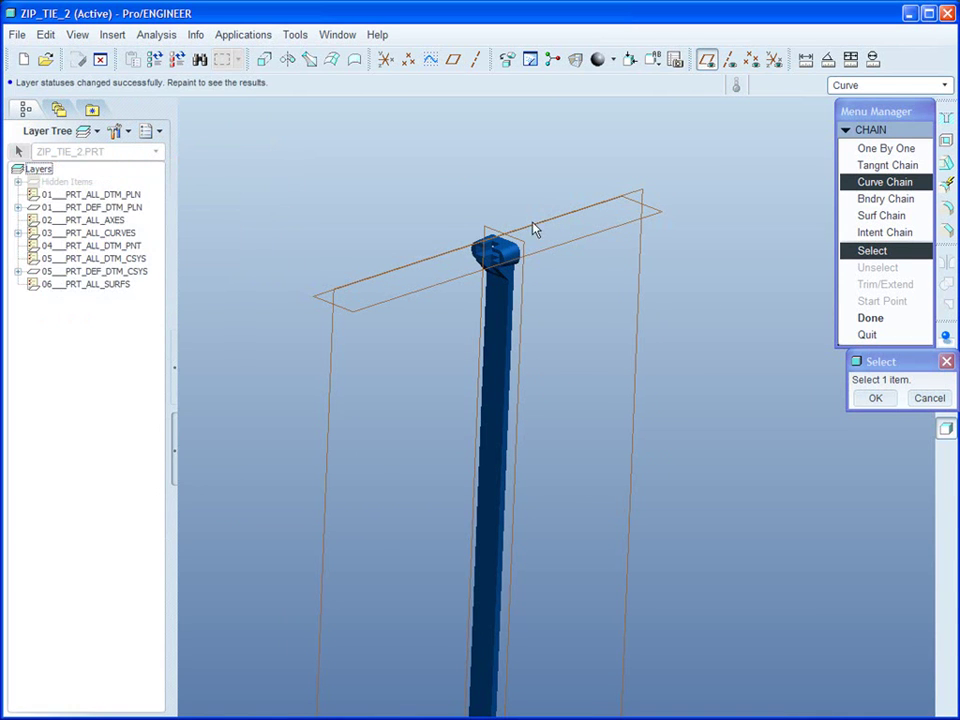
Step: Select the whole sketched loop curve chain as the spine
middle_click_drag(532, 230, 622, 247)
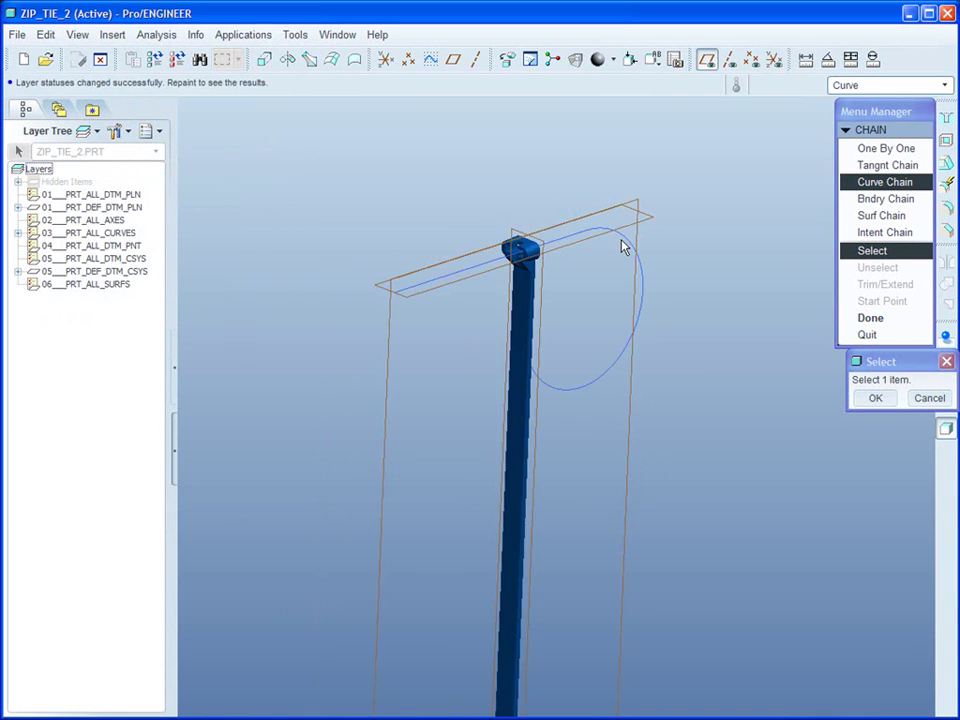
left_click(648, 286)
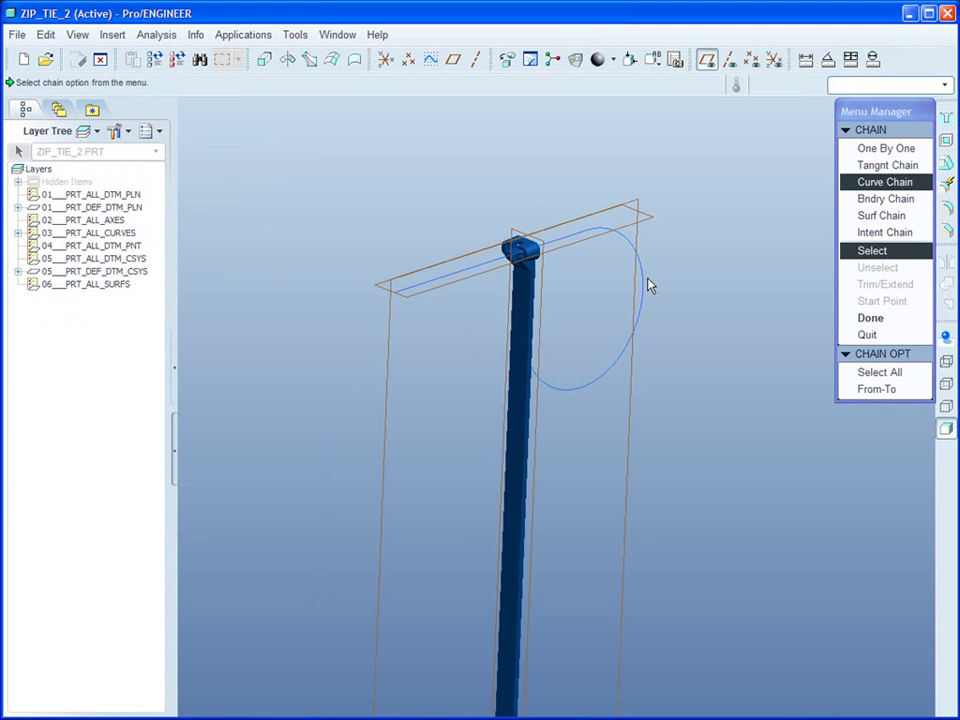
left_click(872, 372)
left_click(877, 318)
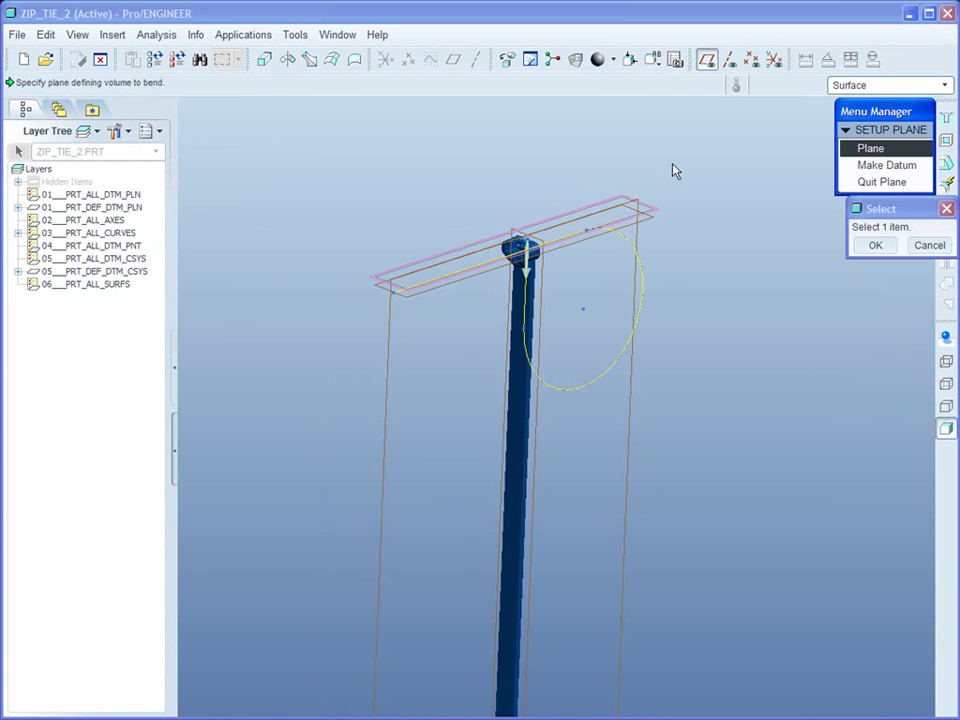
Step: Make a new datum plane parallel to the top plane to limit the bend
left_click(866, 166)
middle_click_drag(677, 270, 583, 178)
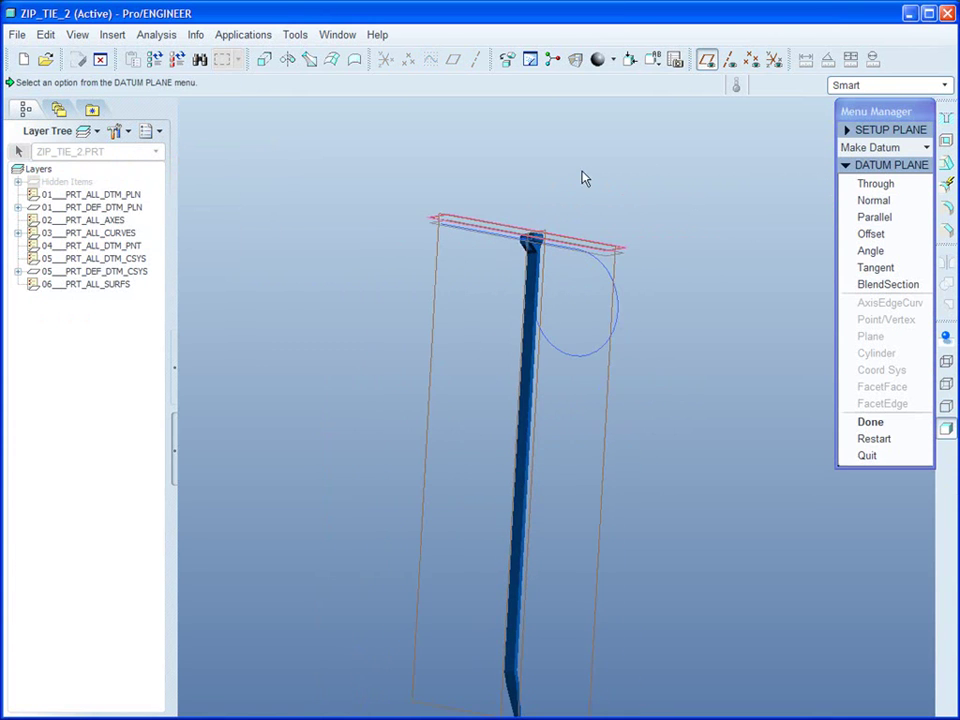
left_click(874, 217)
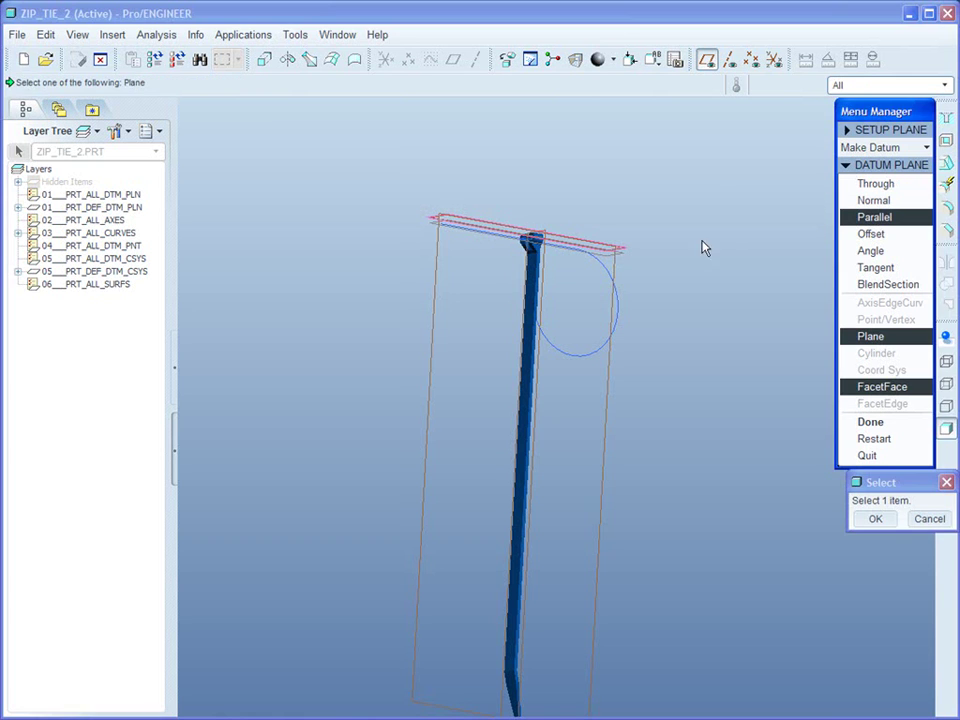
left_click(596, 247)
scroll(650, 212, "down", 3)
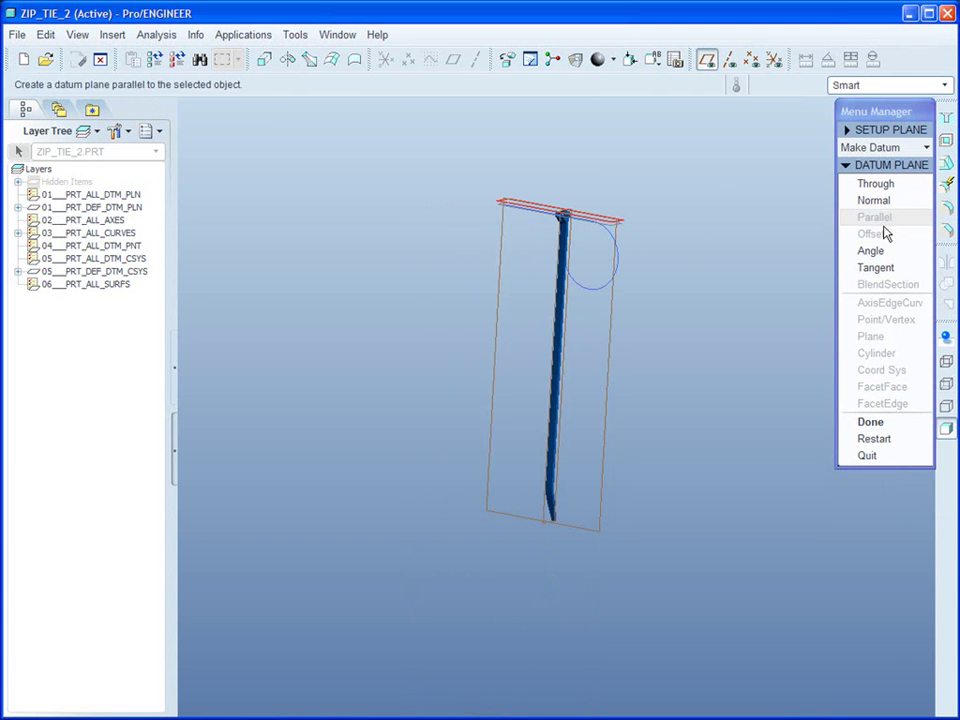
Step: Pass the datum plane through the strap's bottom tip vertex, completing the loop bend
left_click(880, 185)
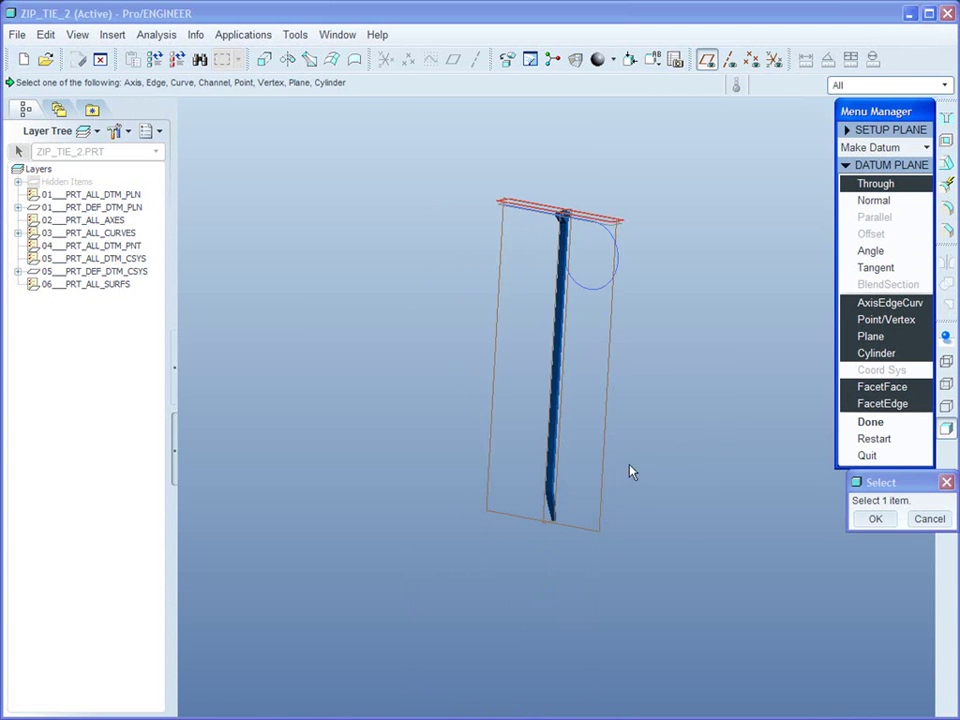
scroll(557, 540, "up", 3)
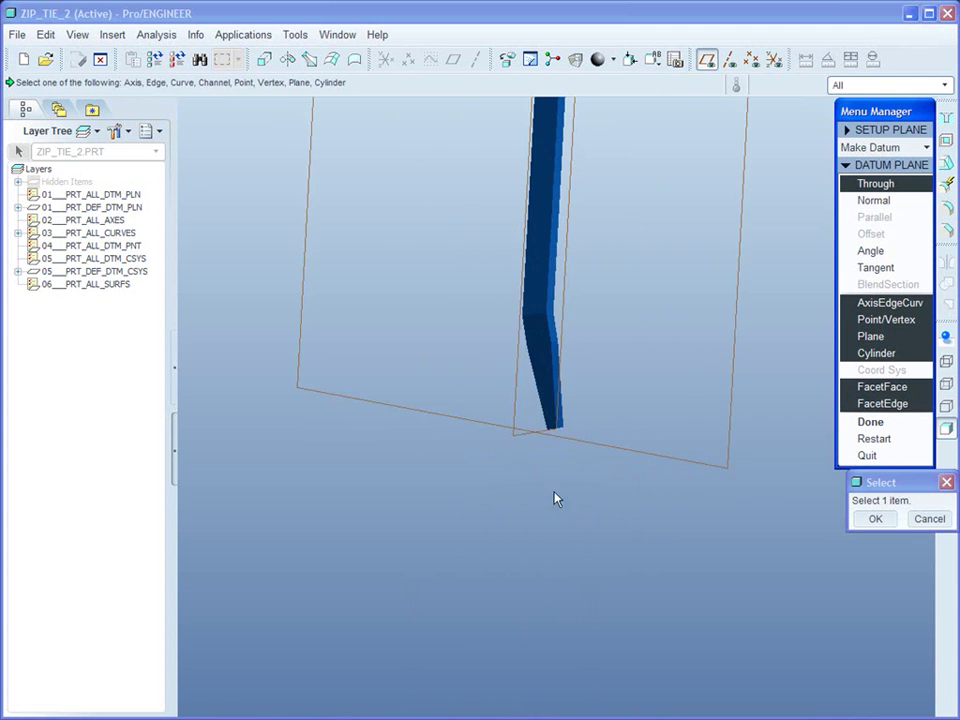
left_click(557, 434)
scroll(530, 600, "down", 3)
middle_click_drag(495, 611, 692, 553)
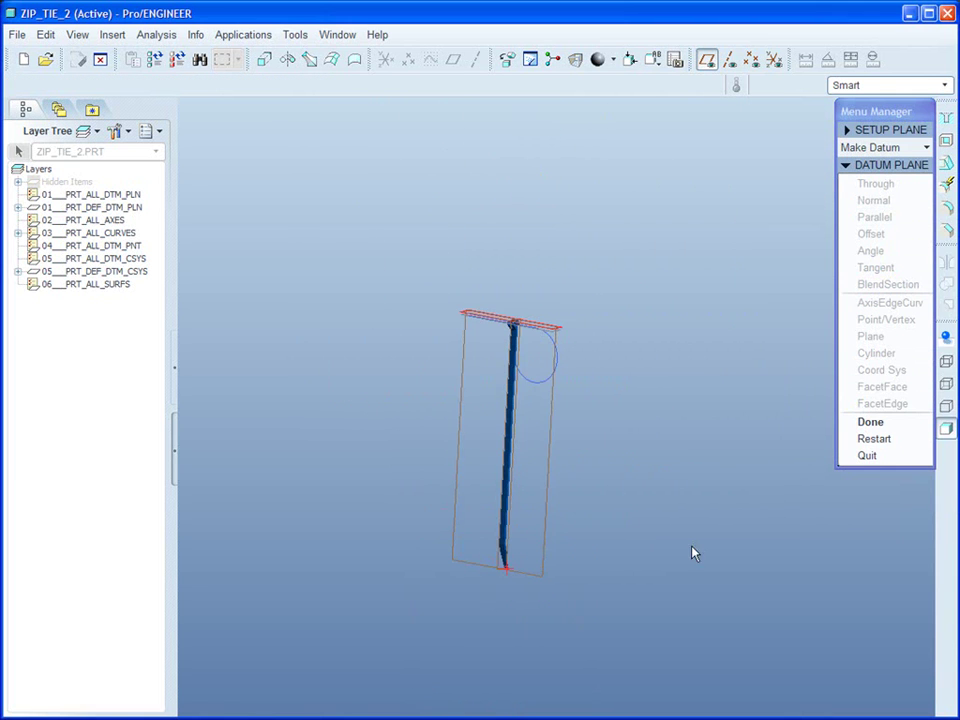
key("ctrl+d")
left_click(868, 424)
scroll(536, 221, "down", 2)
middle_click_drag(536, 221, 514, 321)
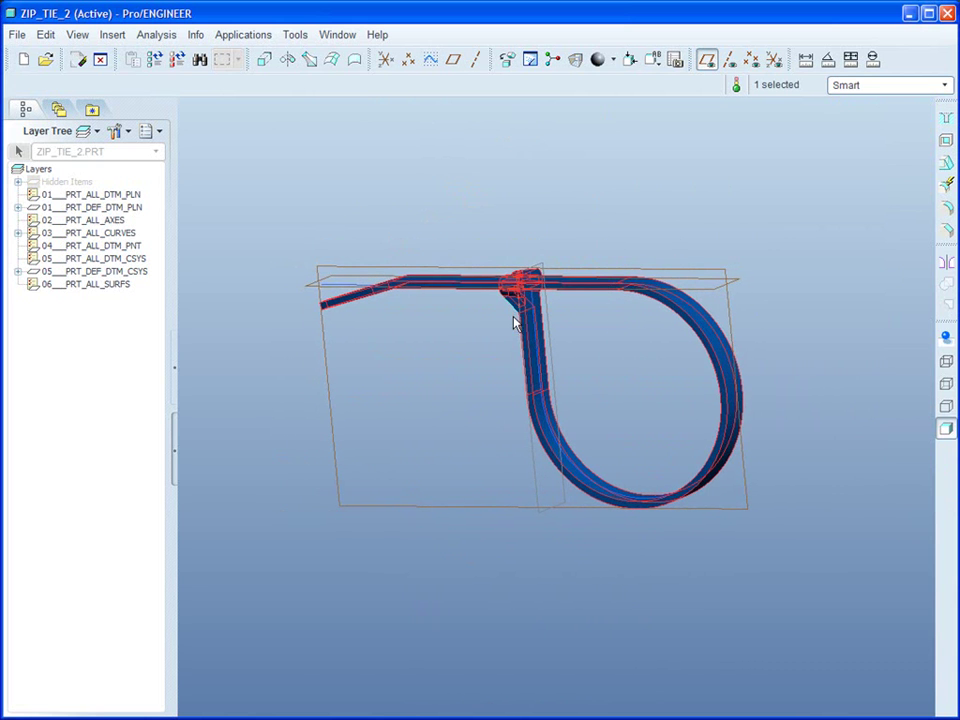
Step: Edit the loop's radius dimension to .5, regenerate ZIP_TIE_2, and turn off datum plane display
left_click(508, 347)
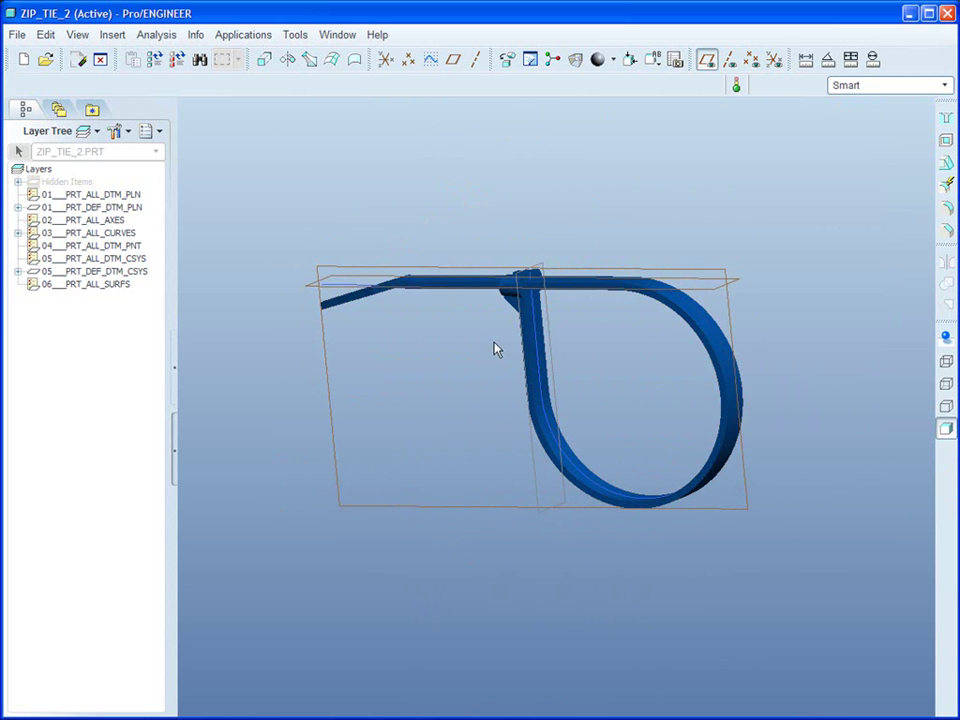
left_click(619, 499)
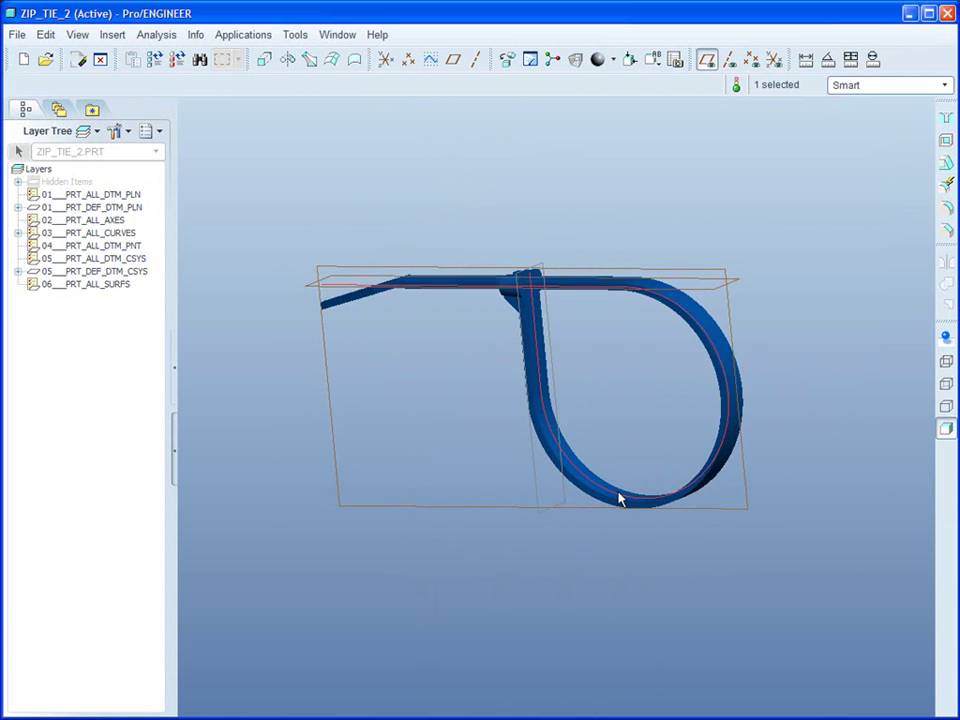
right_click(827, 426)
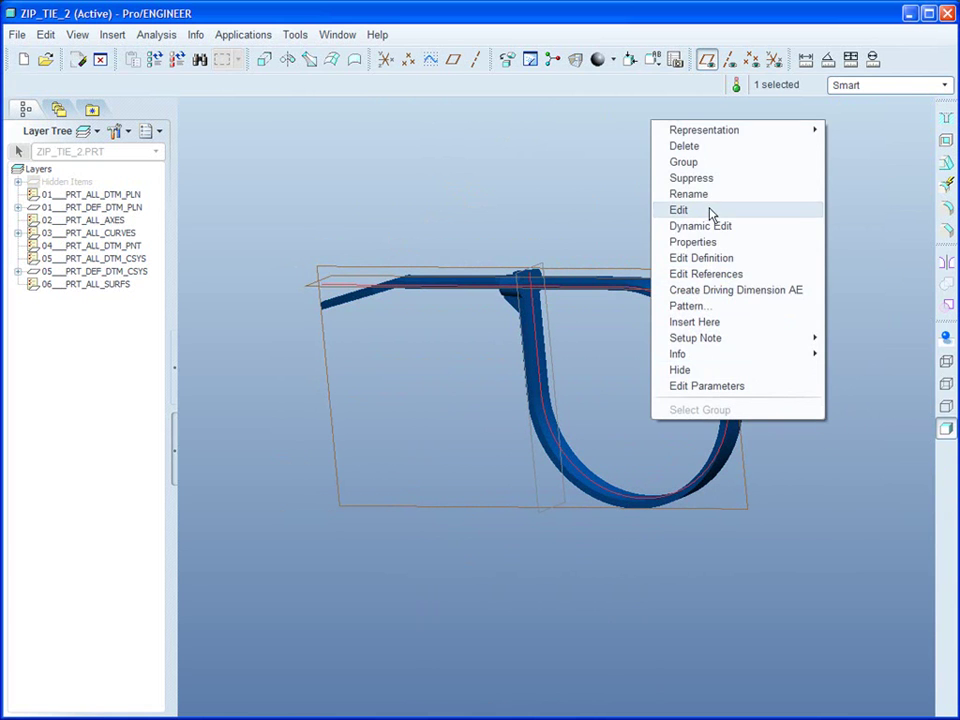
left_click(679, 210)
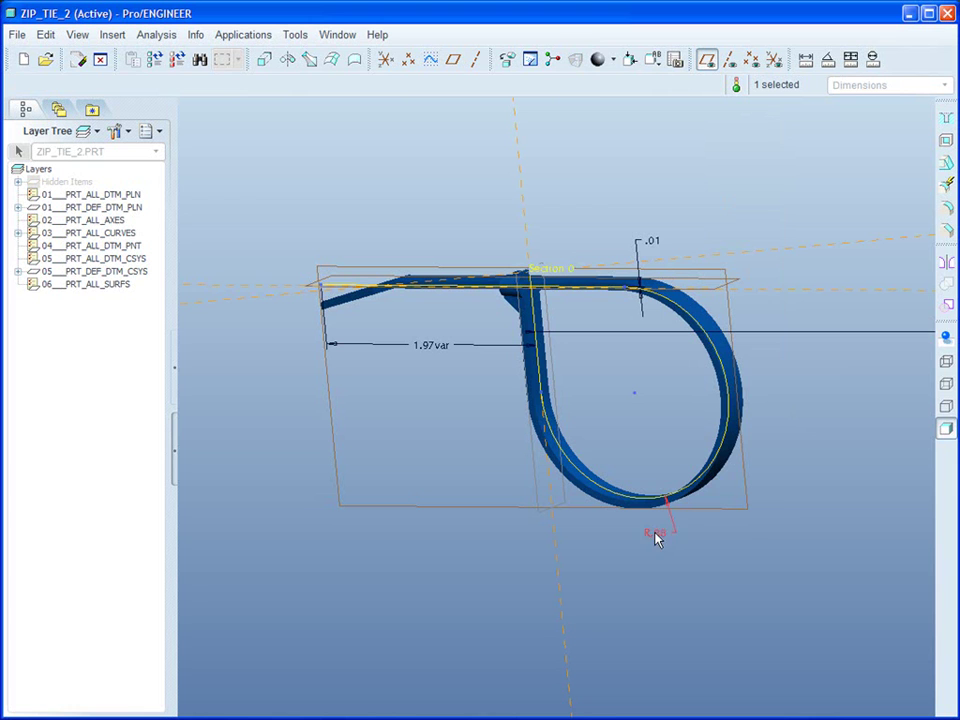
double_click(657, 539)
type(".5")
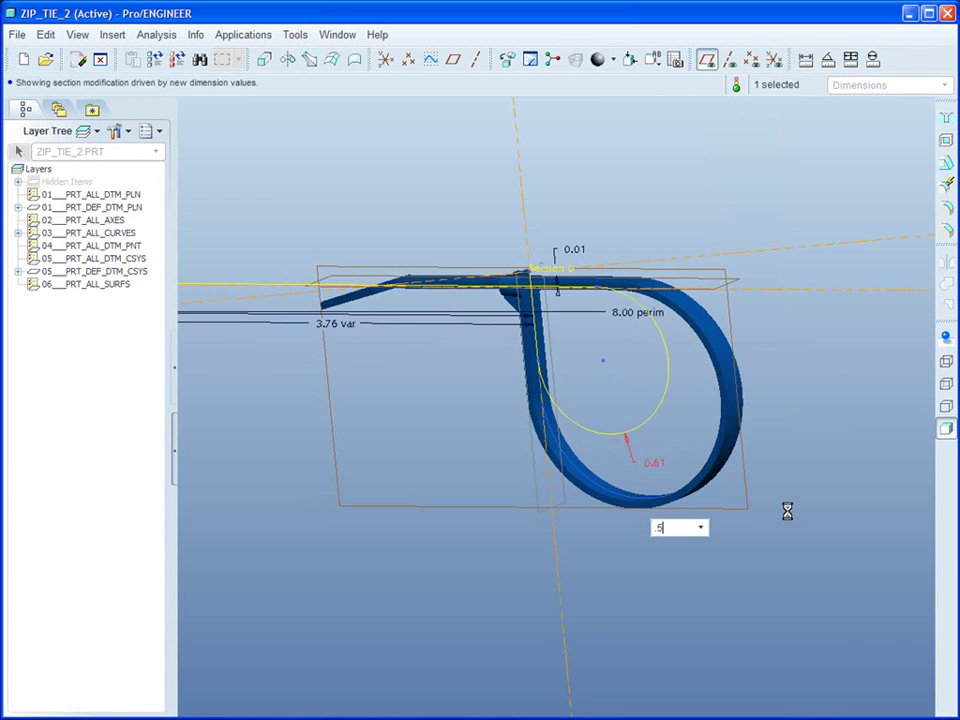
key("Return")
scroll(790, 516, "down", 5)
key("ctrl+g")
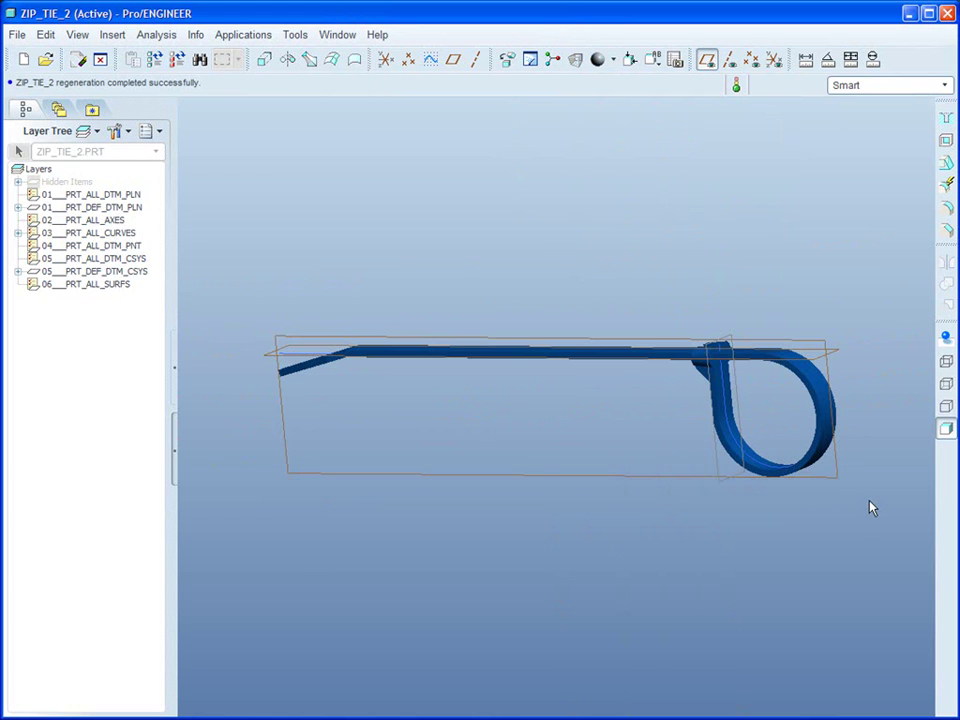
left_click(706, 60)
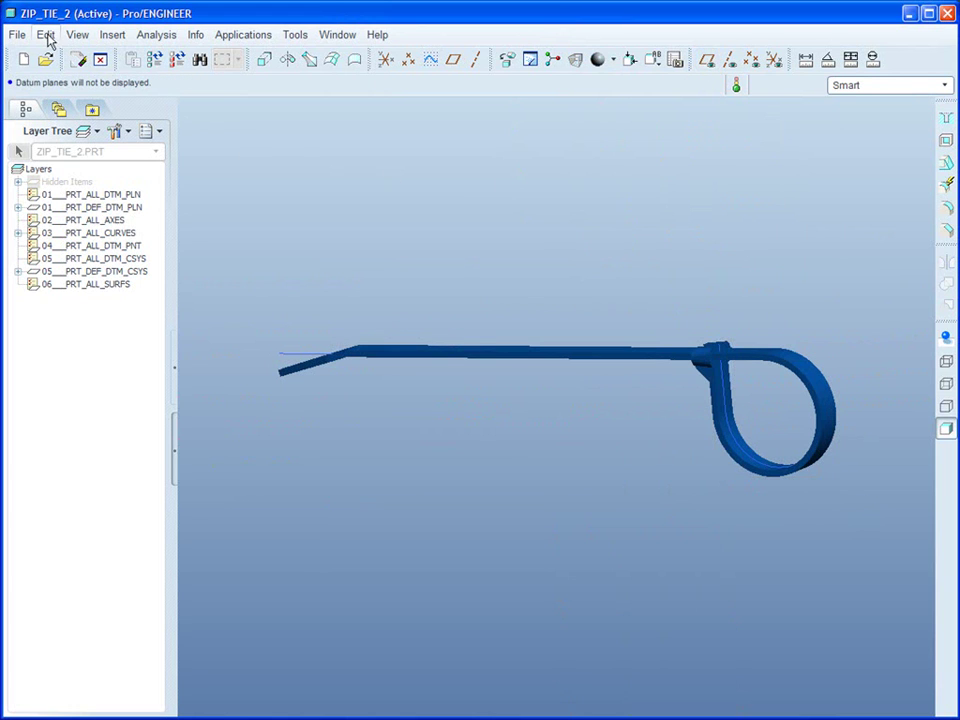
Step: In Model Properties, start a Flexible change varying the R.50 loop radius dimension d37
left_click(17, 35)
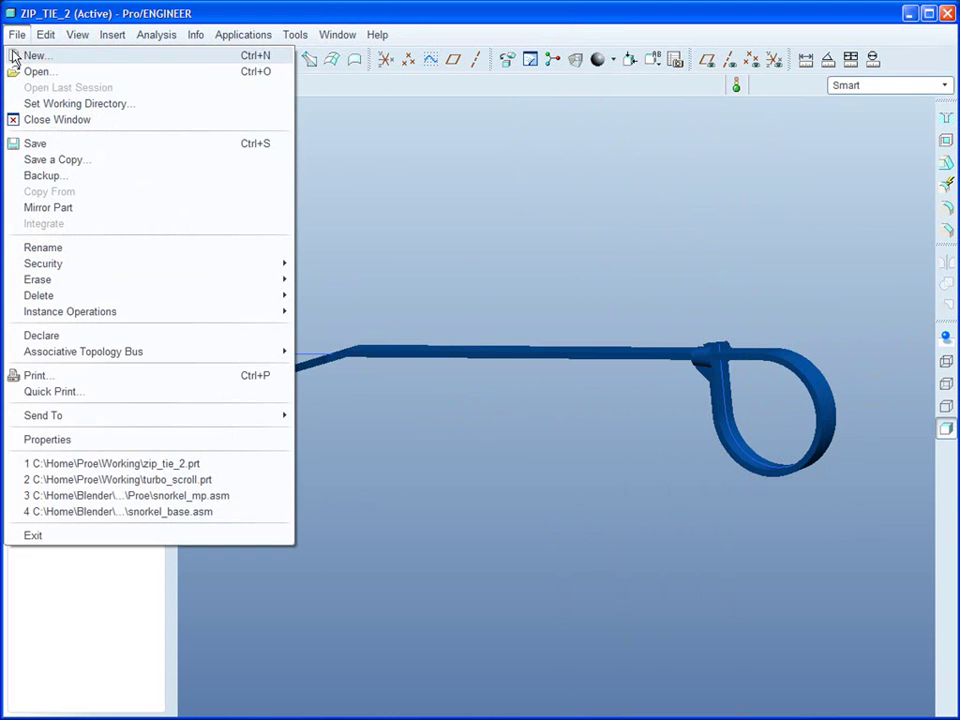
left_click(58, 443)
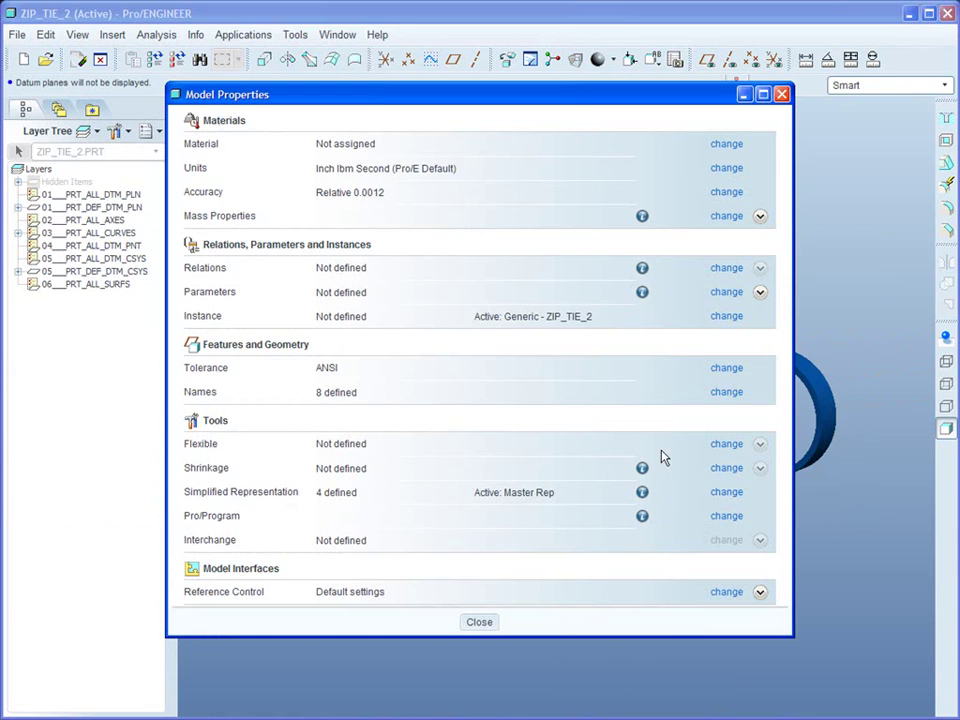
left_click(727, 448)
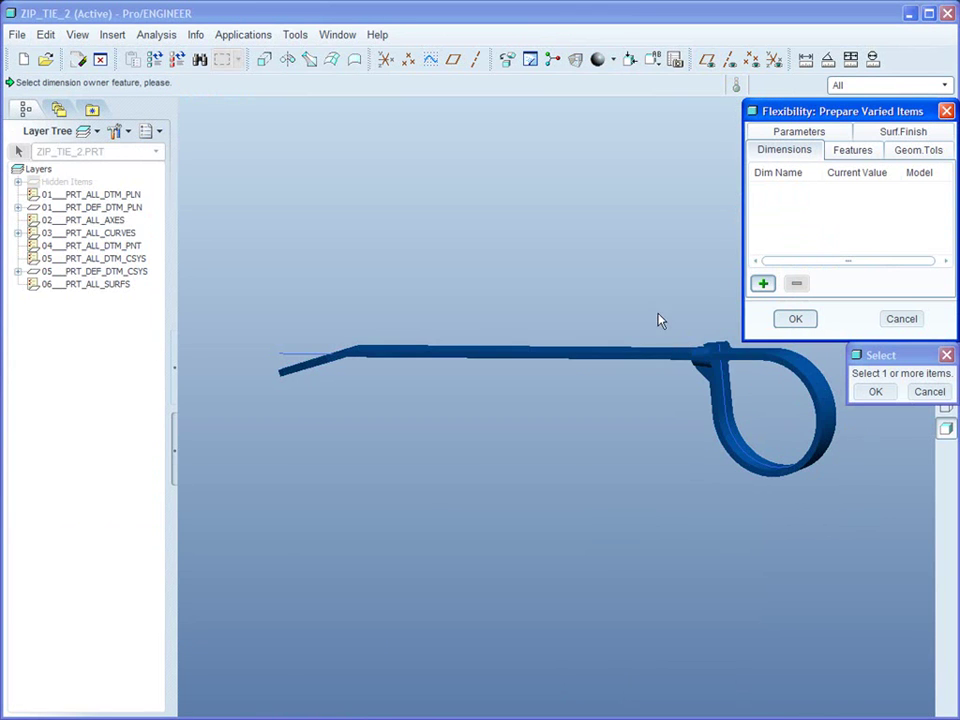
left_click(737, 449)
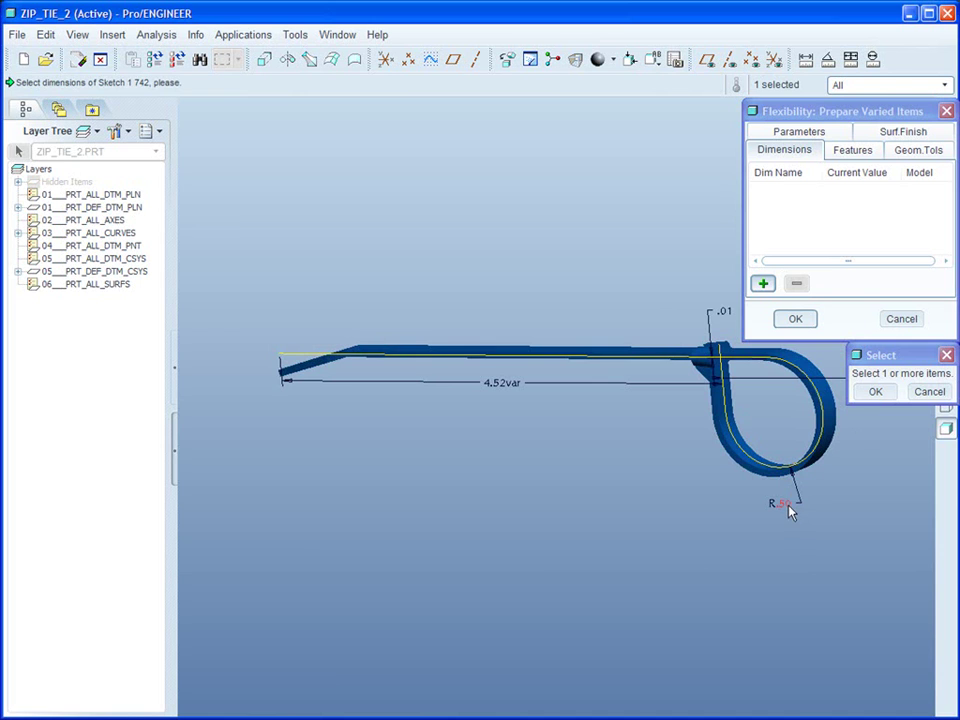
left_click(873, 391)
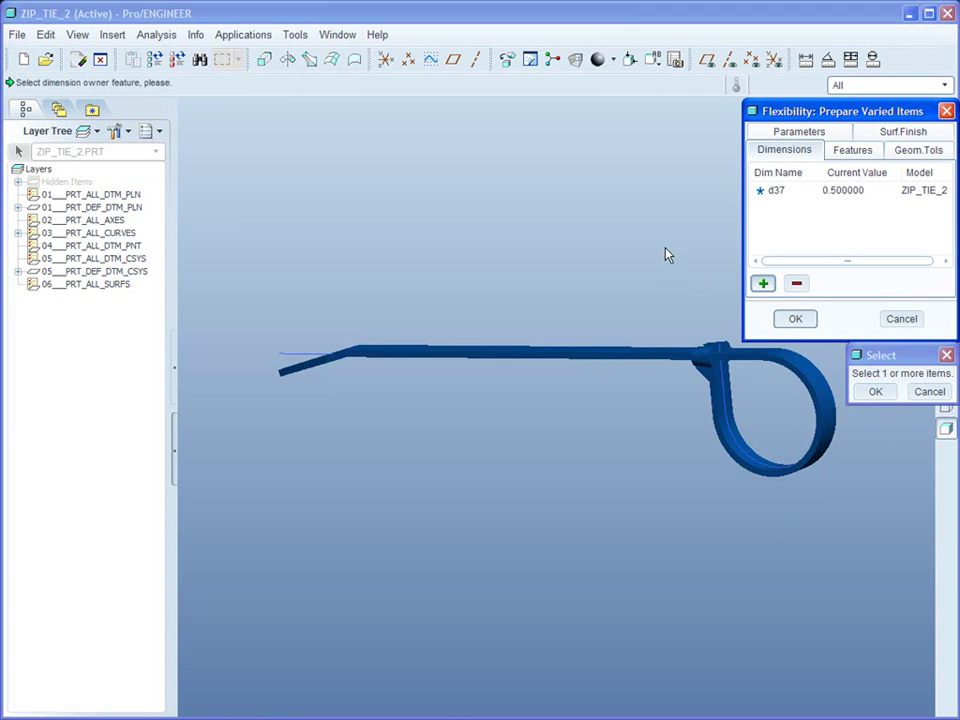
Step: Add Sketch 1 and Spinal Bend id 749 as varied features from the Model Tree
left_click(838, 158)
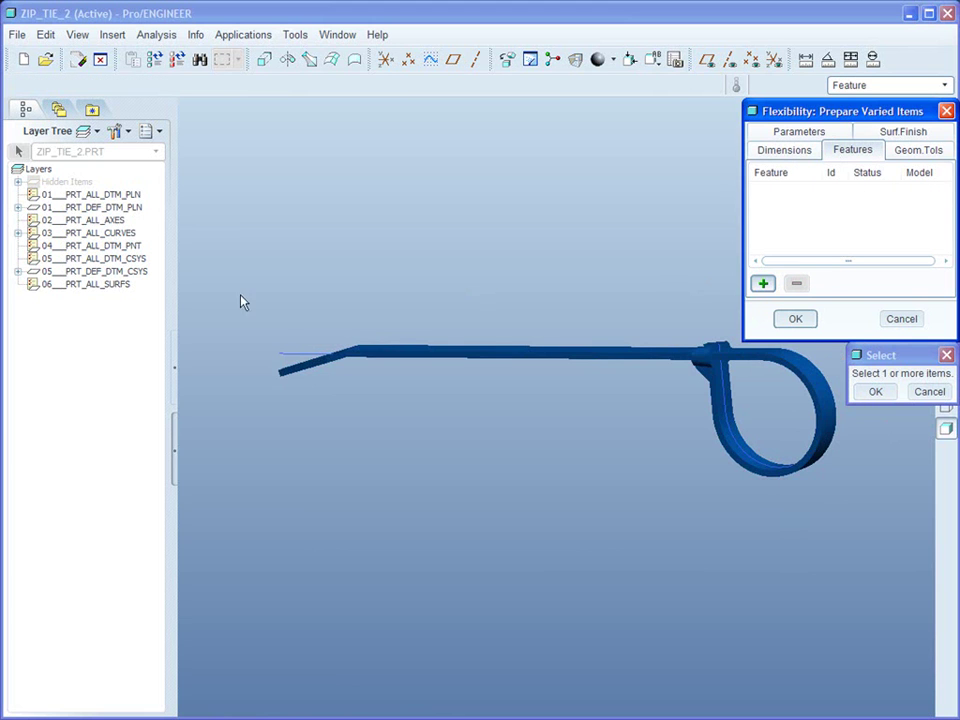
left_click(151, 131)
left_click(172, 156)
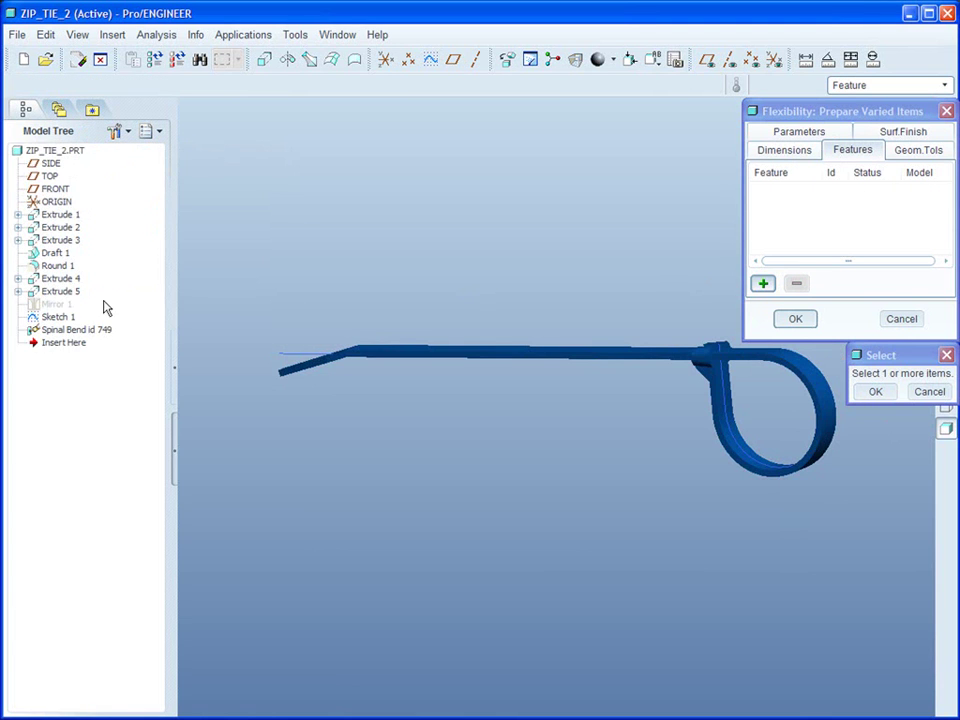
left_click(55, 317)
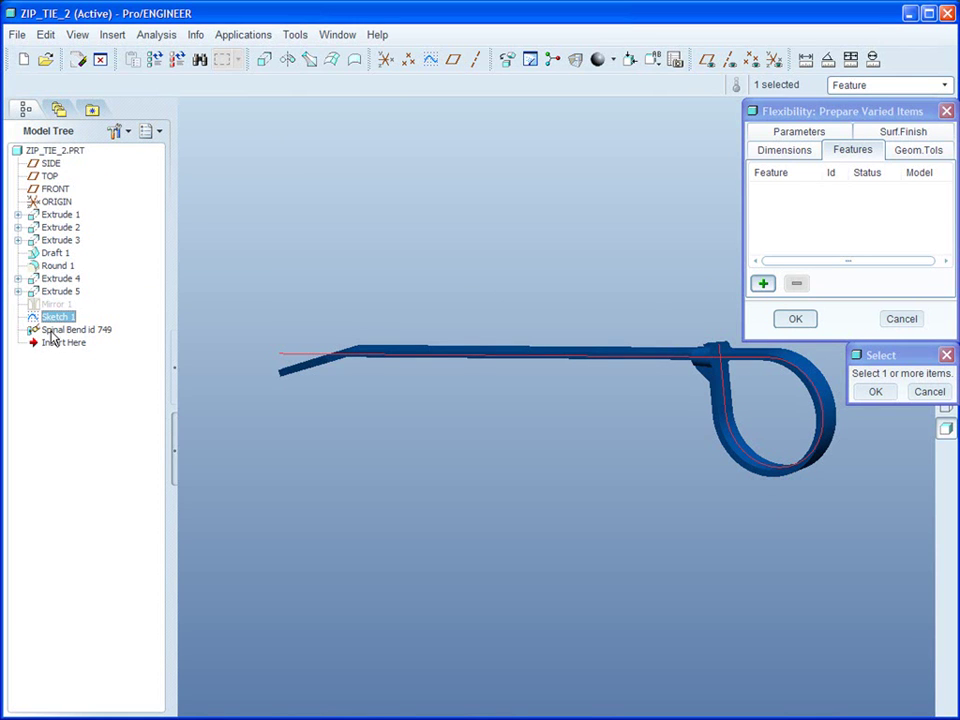
left_click(51, 332, "ctrl")
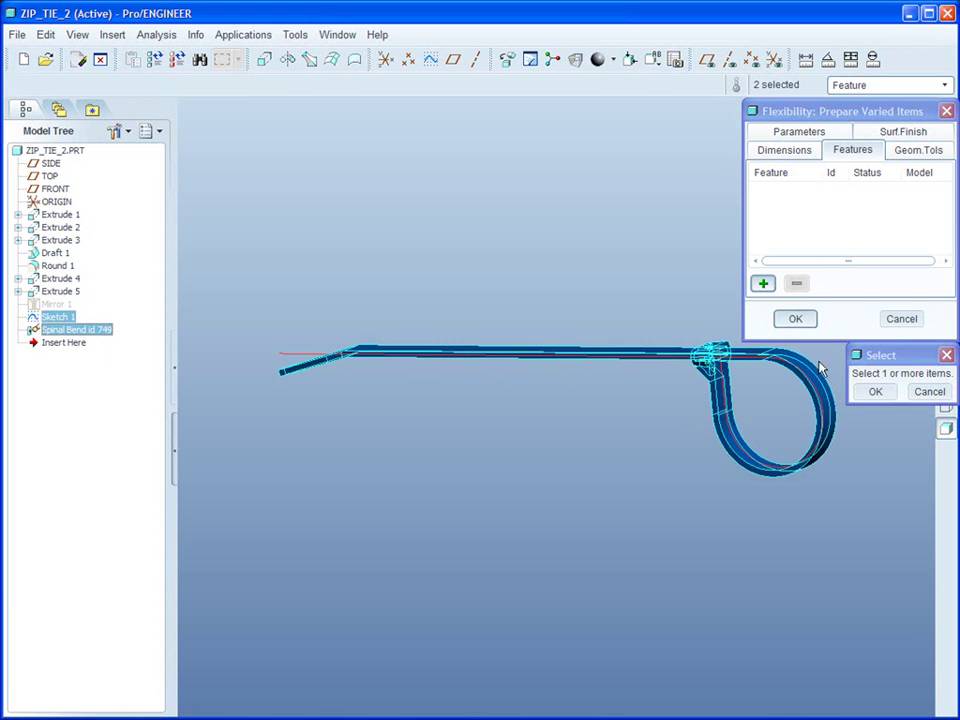
left_click(875, 391)
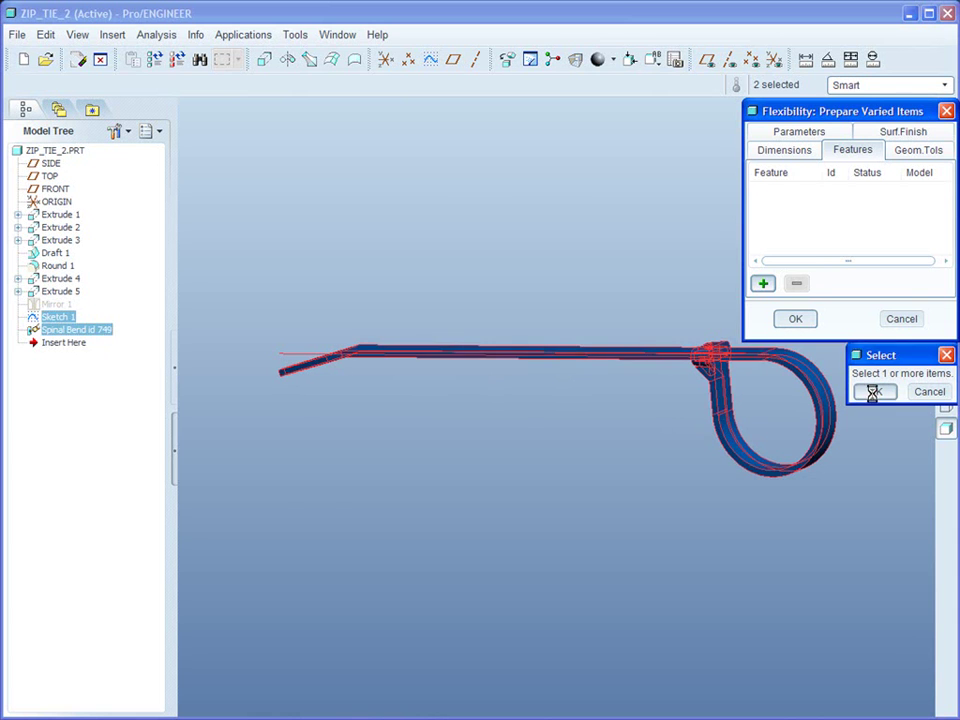
Step: Close Model Properties and suppress Sketch 1 and the Spinal Bend, showing the straight strap
left_click(795, 319)
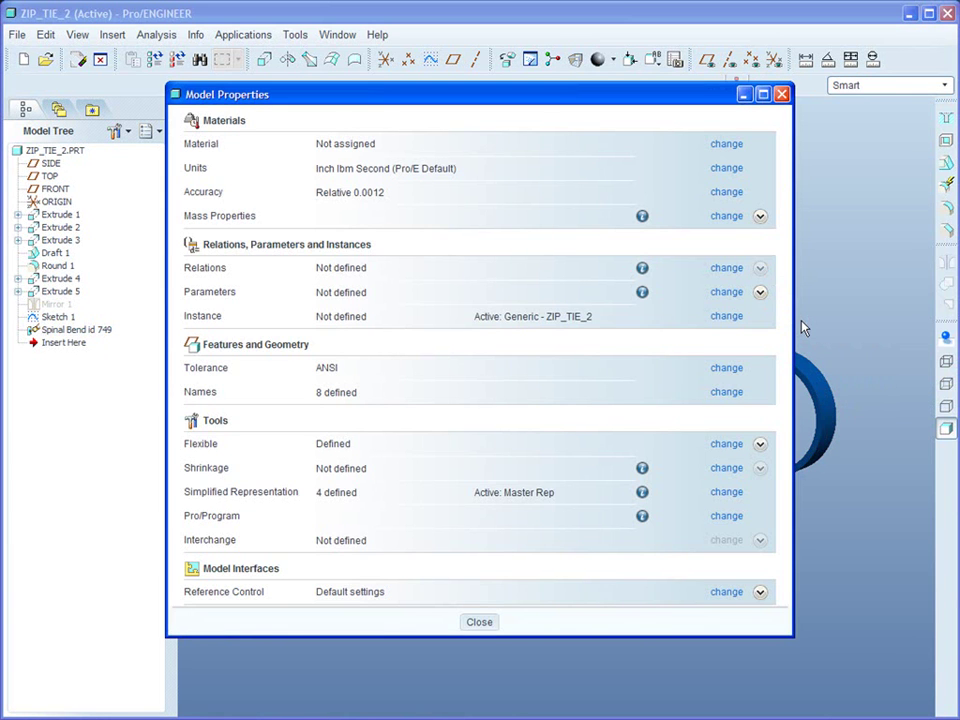
left_click(479, 623)
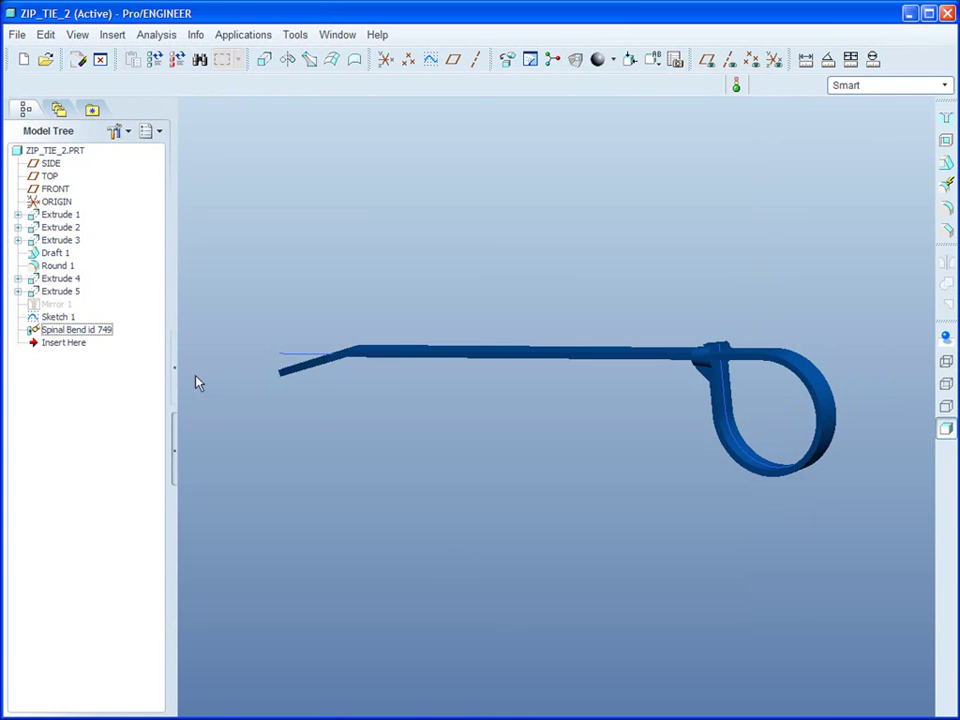
left_click(54, 317)
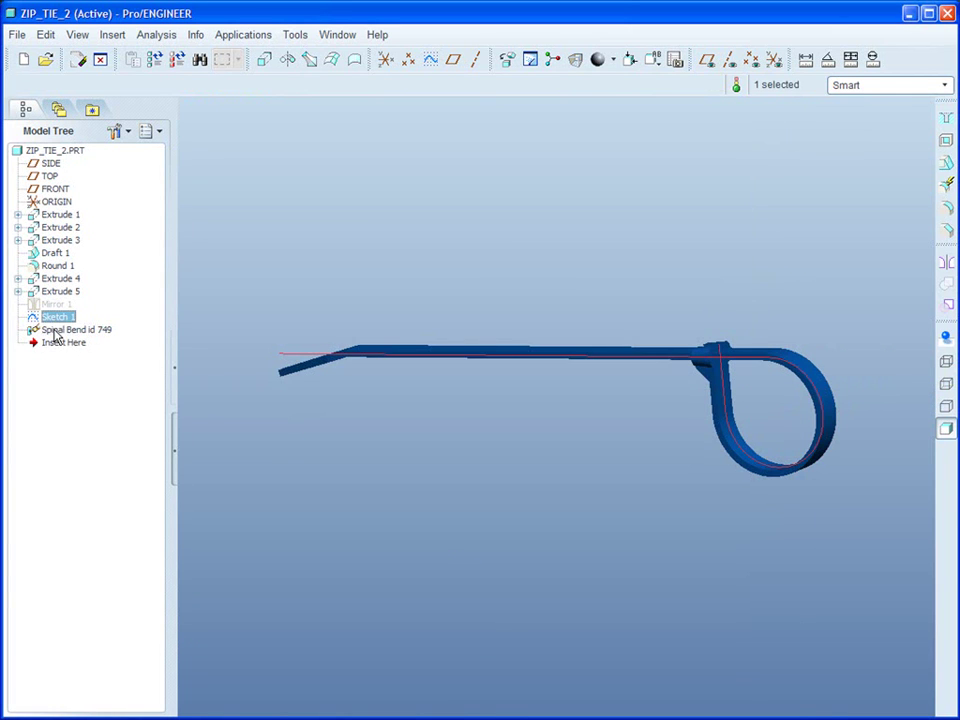
left_click(54, 332, "ctrl")
right_click(54, 332)
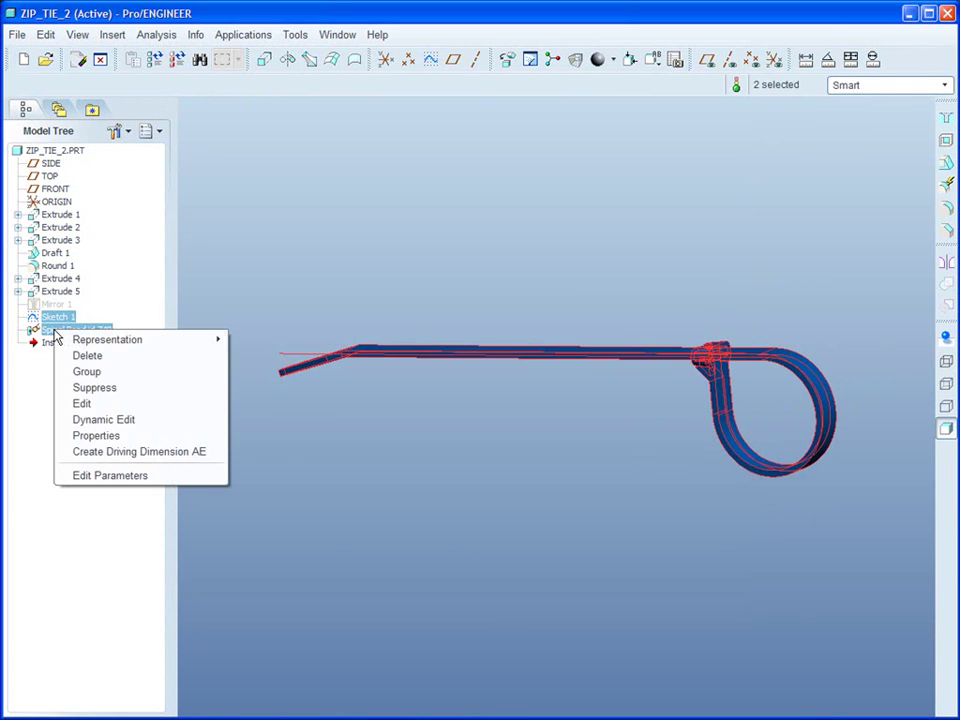
left_click(97, 388)
left_click(445, 47)
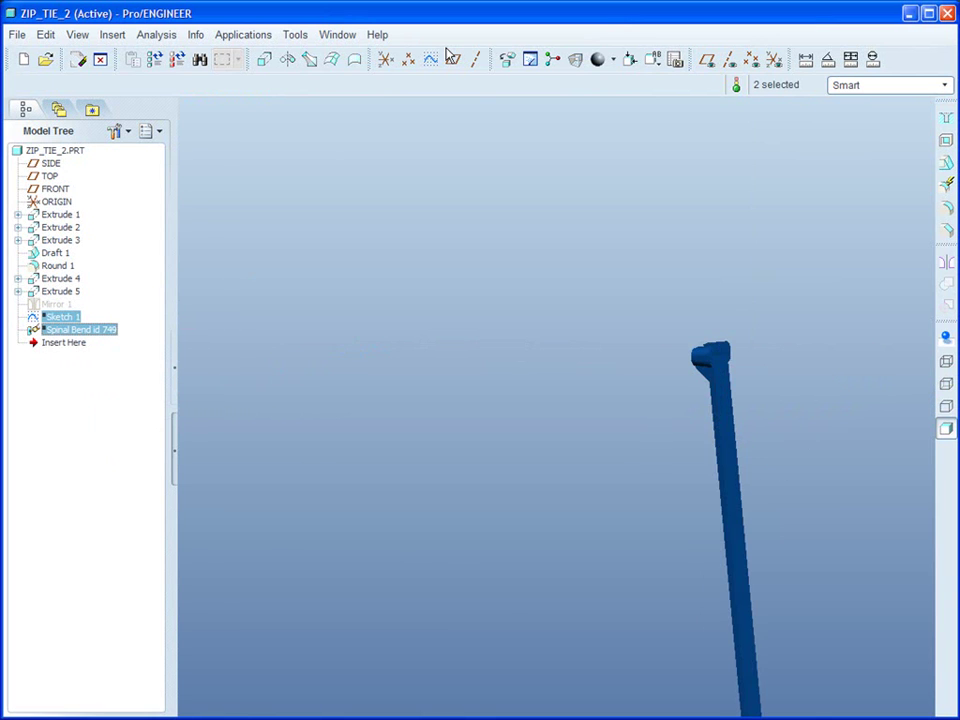
Step: Resume Sketch 1 and the Spinal Bend to restore the zip tie's loop
middle_click_drag(330, 190, 589, 289)
scroll(478, 461, "down", 2)
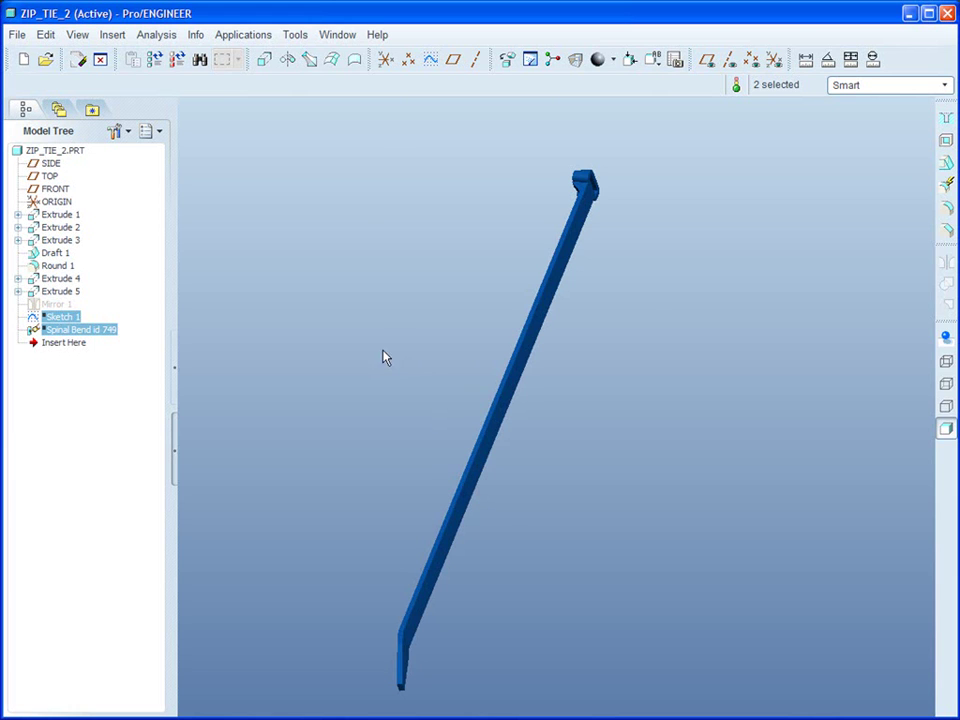
right_click(58, 329)
left_click(96, 384)
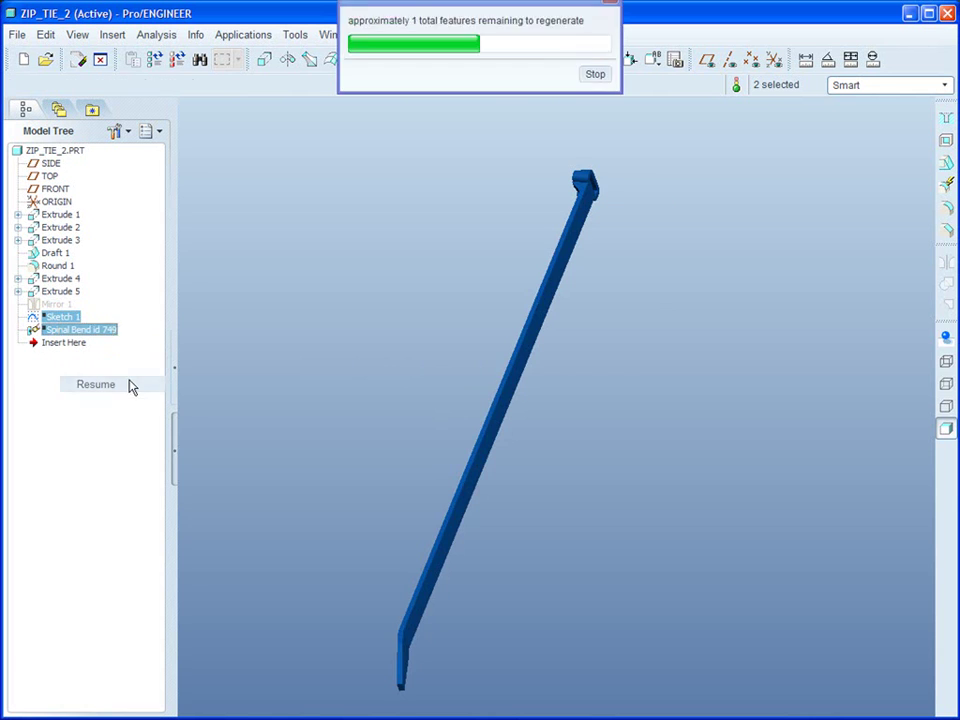
middle_click_drag(430, 365, 491, 259)
left_click(490, 262)
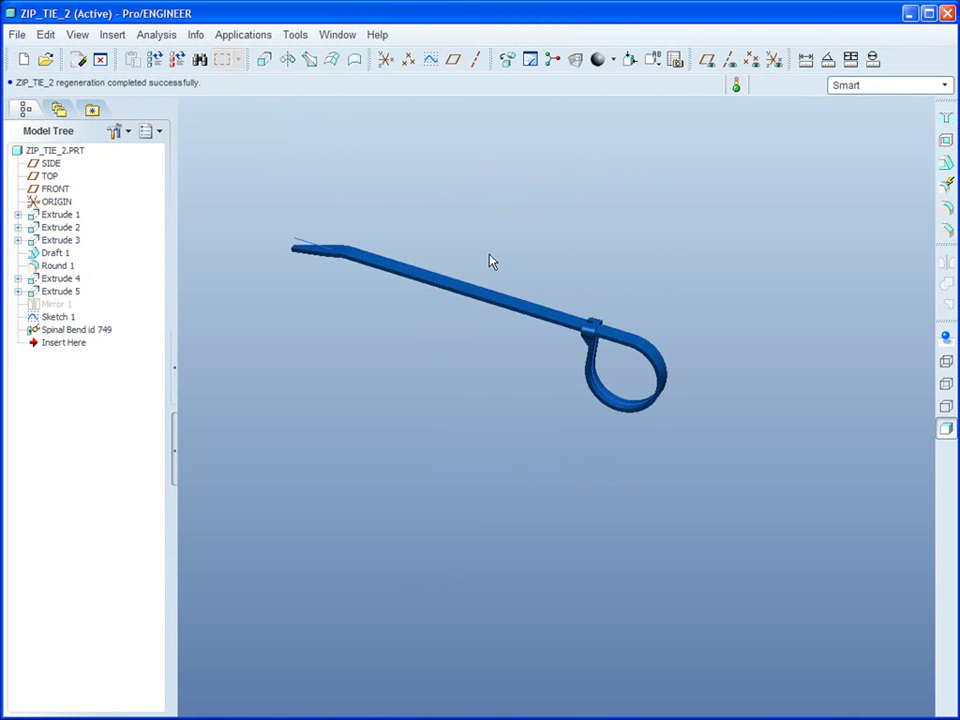